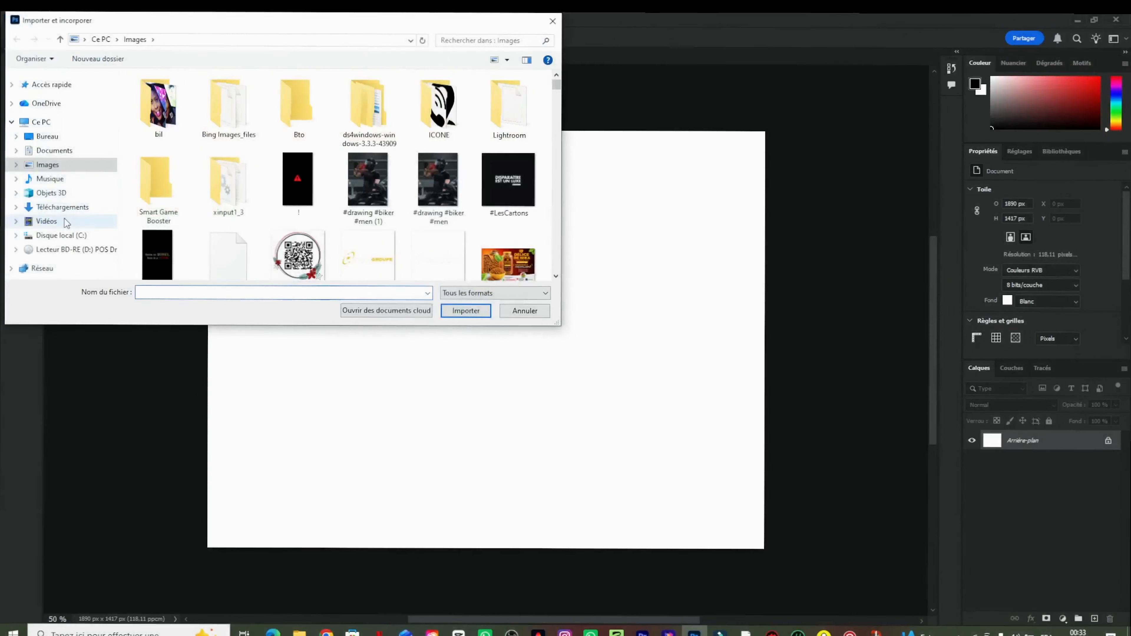
- Place the Lamine Yamal image from the Téléchargements folder into the document as an embedded object
{"action": "left_click", "coordinate": [62, 207]}
{"action": "left_click", "coordinate": [202, 122]}
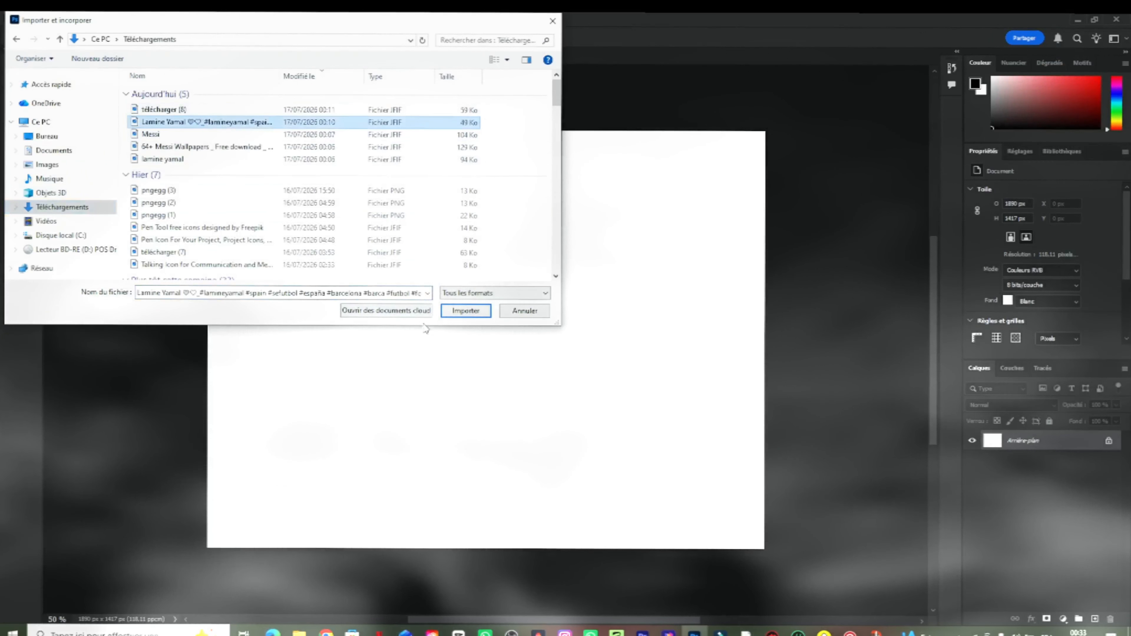
{"action": "left_click", "coordinate": [463, 310]}
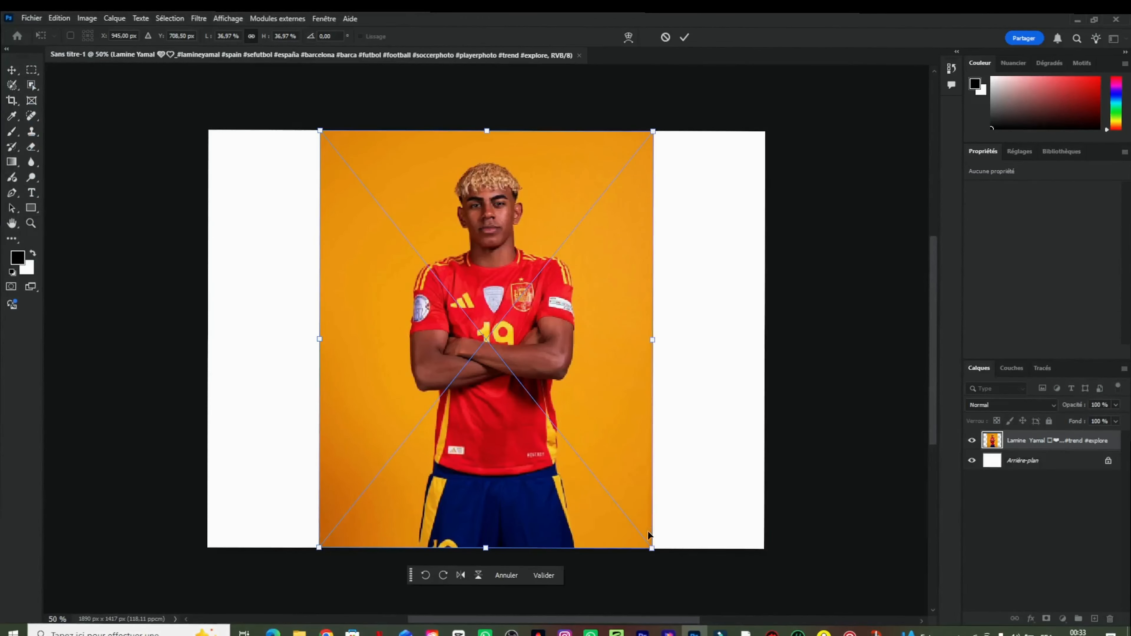
- Scale the placed photo to about 63.6% to cover the canvas, position the player's head at the canvas's upper edge, and apply the transformation
{"action": "left_click_drag", "start_coordinate": [654, 131], "coordinate": [831, 167]}
{"action": "left_click_drag", "start_coordinate": [645, 154], "coordinate": [543, 245]}
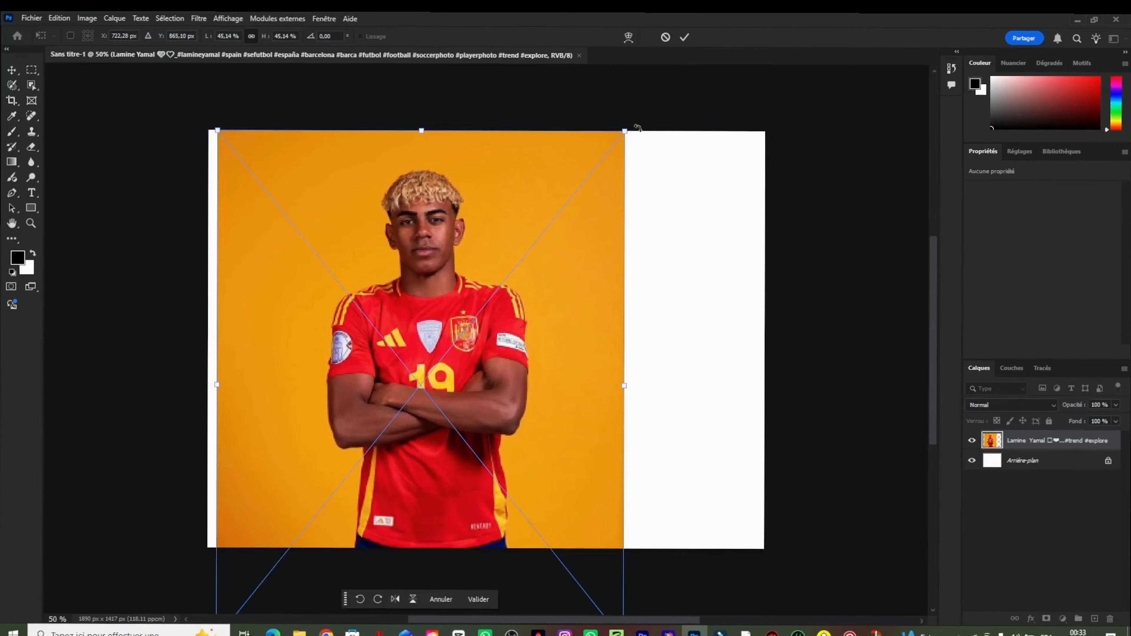
{"action": "left_click_drag", "start_coordinate": [625, 131], "coordinate": [952, 109]}
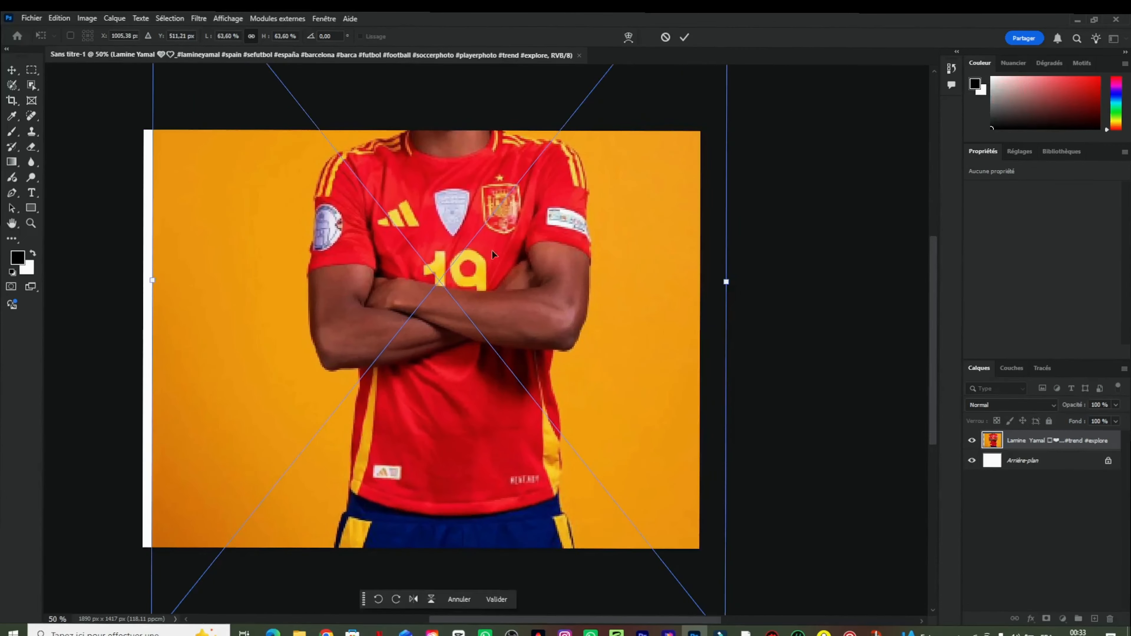
{"action": "left_click_drag", "start_coordinate": [467, 263], "coordinate": [445, 435]}
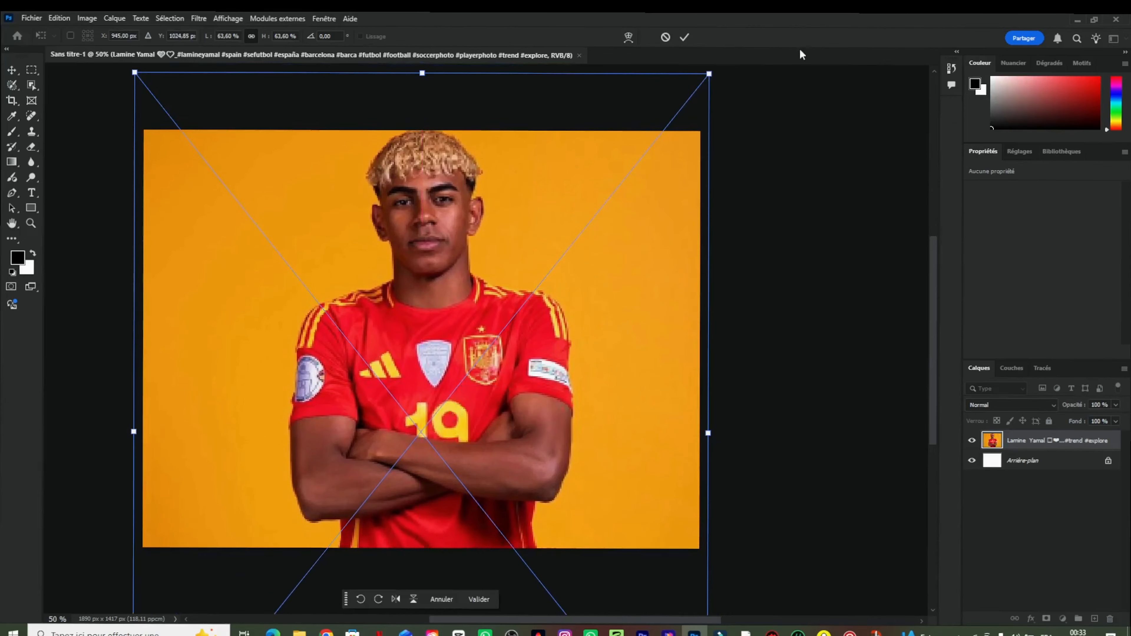
{"action": "left_click", "coordinate": [684, 37]}
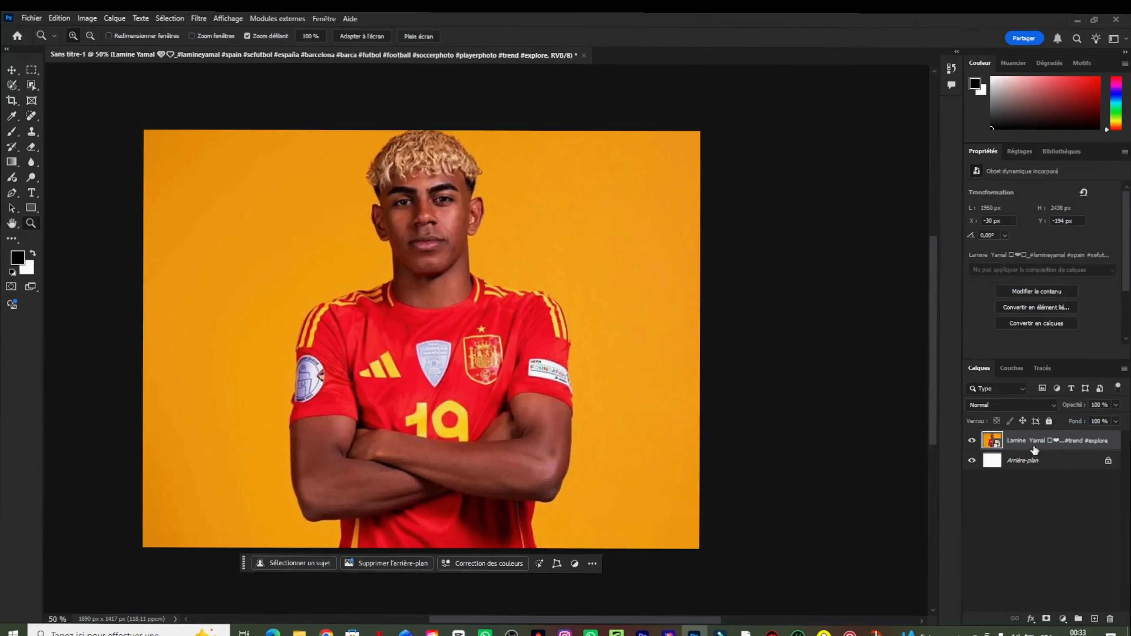
- Duplicate the photo layer, remove the copy's background with on-device processing, and check the cutout with the original layer temporarily hidden
{"action": "key", "text": "ctrl+j"}
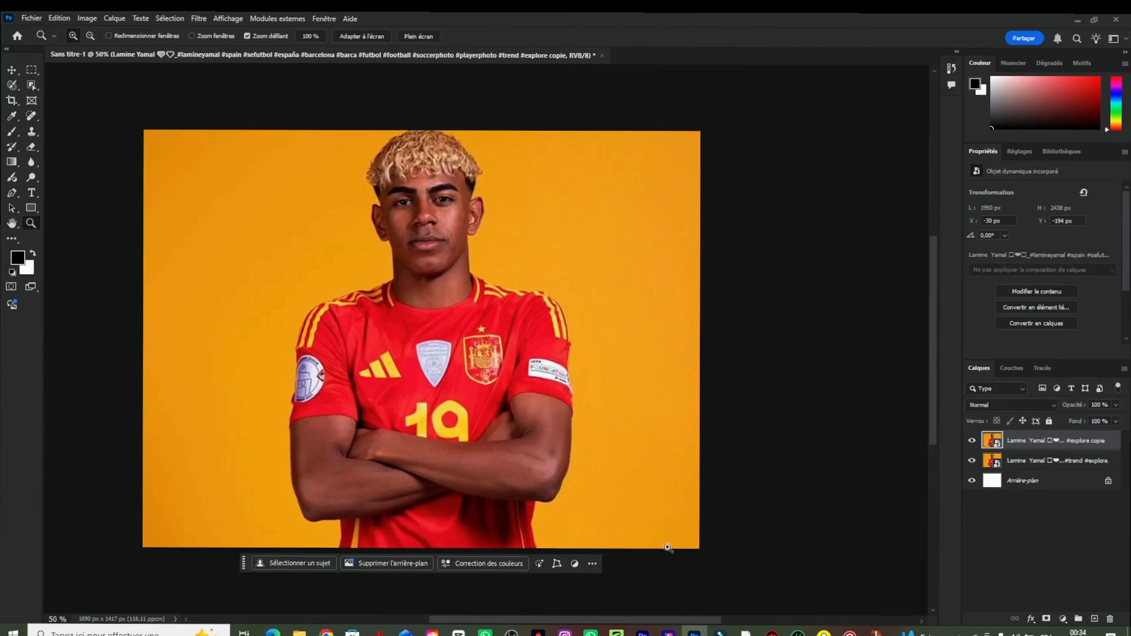
{"action": "left_click", "coordinate": [399, 563]}
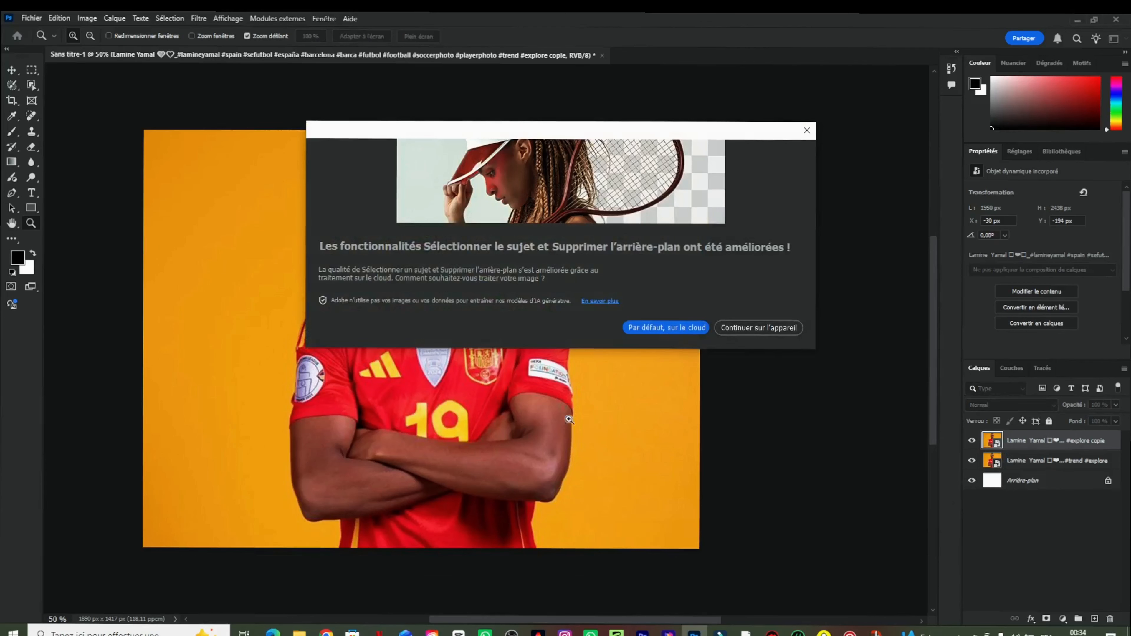
{"action": "left_click", "coordinate": [752, 328]}
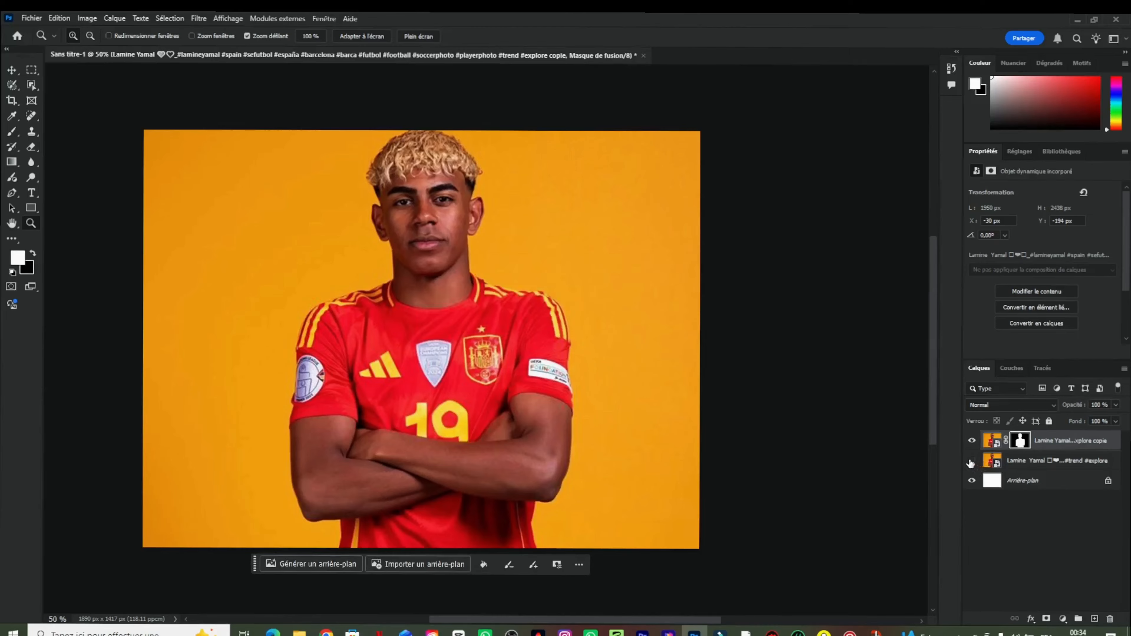
{"action": "left_click", "coordinate": [971, 461]}
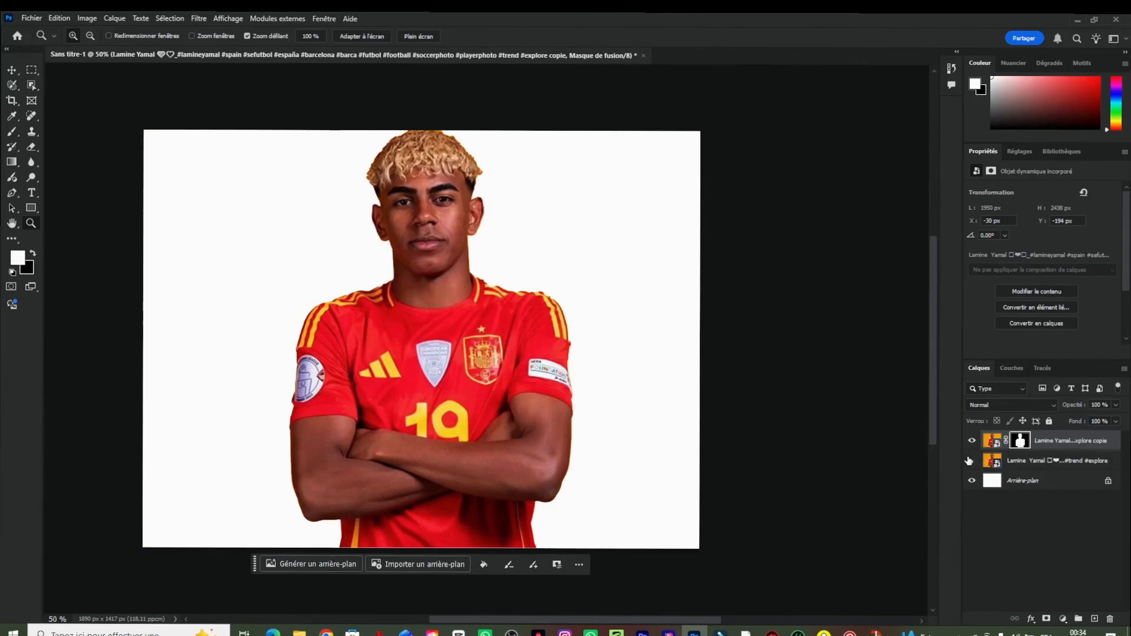
{"action": "left_click", "coordinate": [971, 460]}
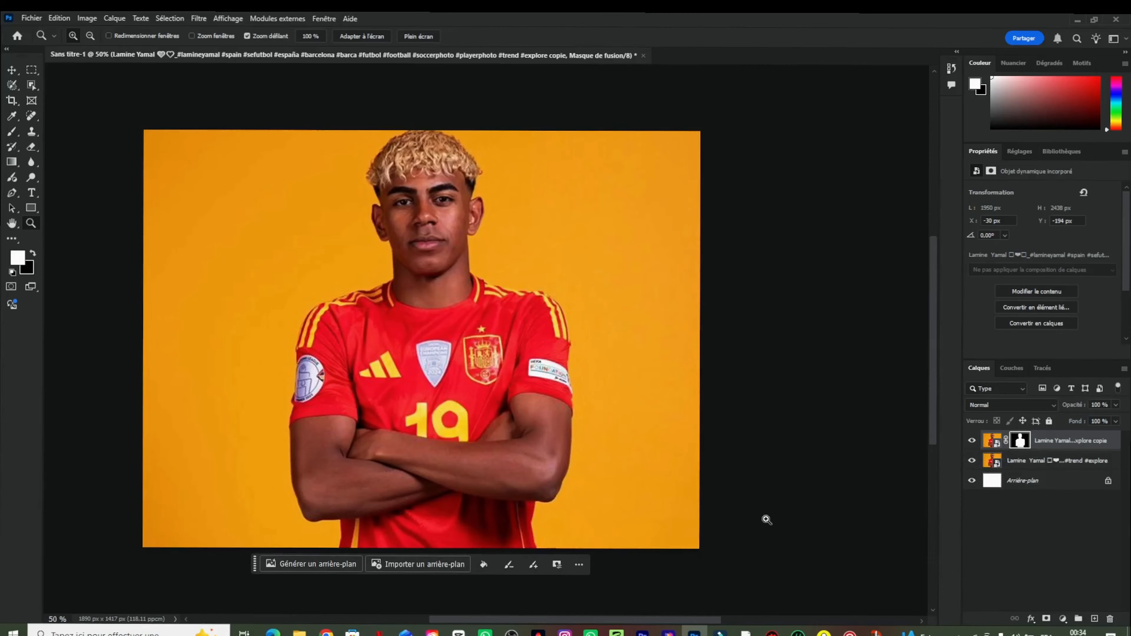
{"action": "left_click", "coordinate": [990, 565]}
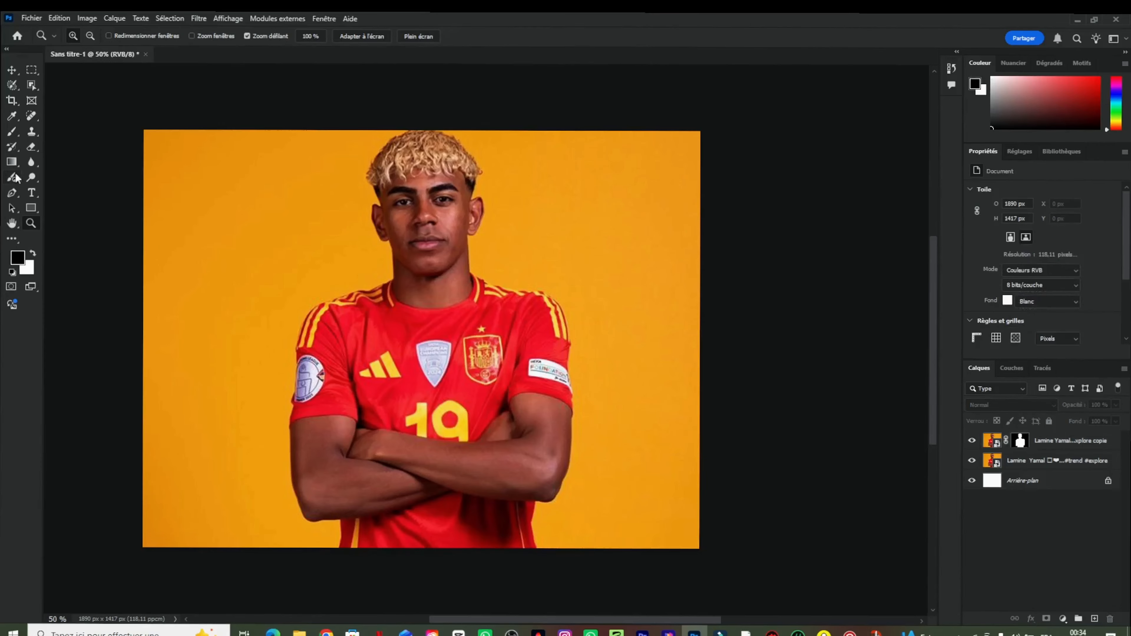
- Add white 24 pt Myriad Pro text reading LAMINE YAMAL on two lines beside the player
{"action": "left_click", "coordinate": [32, 193]}
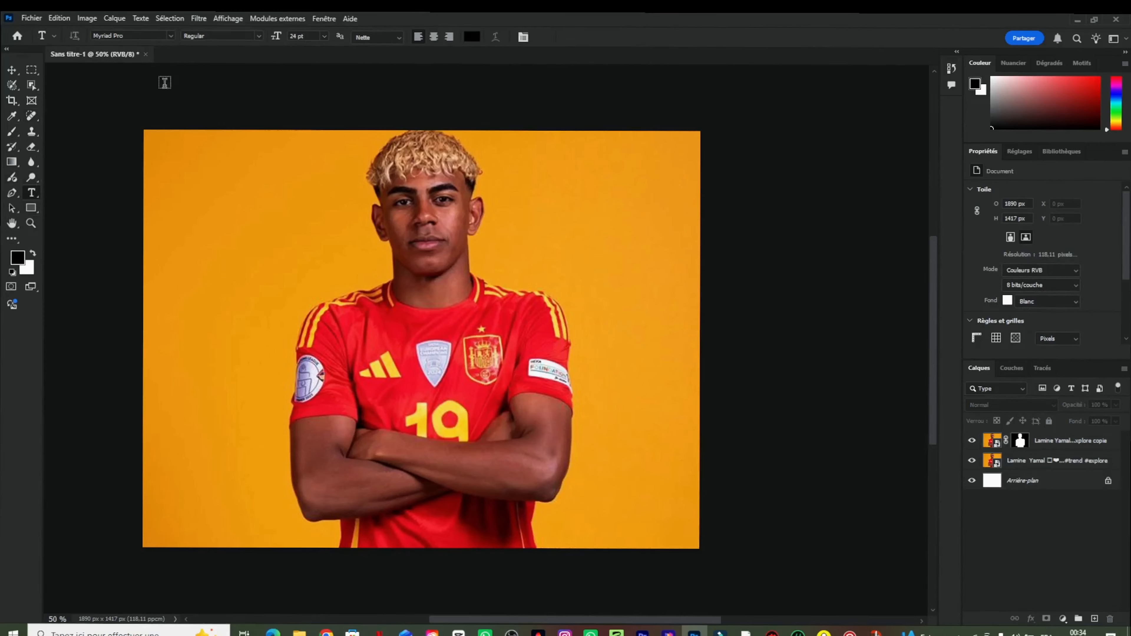
{"action": "left_click", "coordinate": [472, 36]}
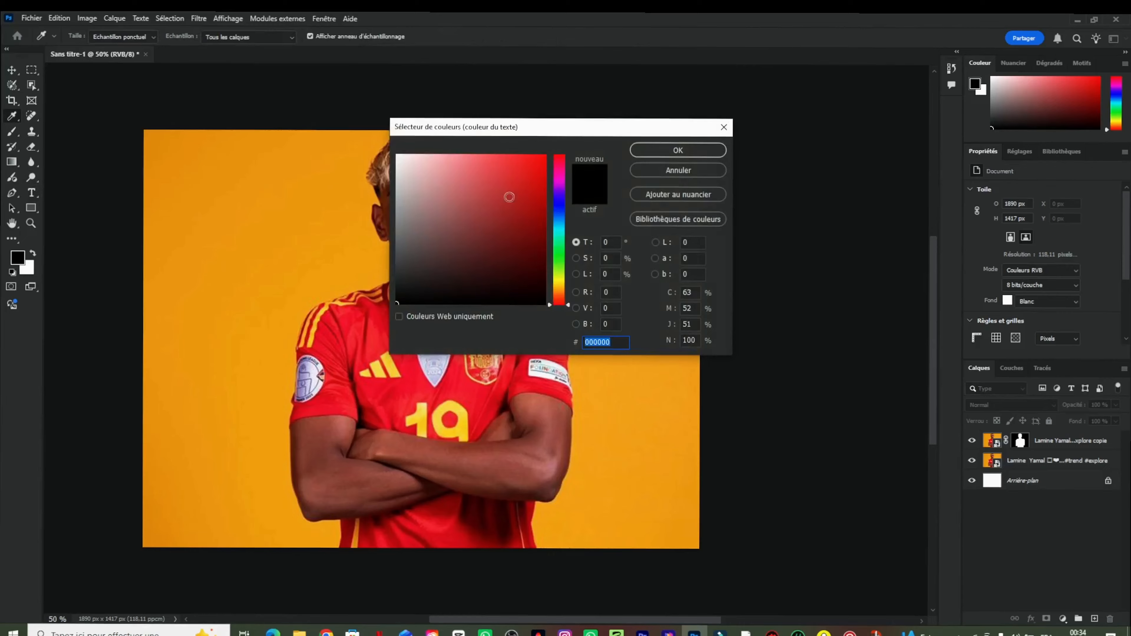
{"action": "left_click_drag", "start_coordinate": [405, 161], "coordinate": [386, 152]}
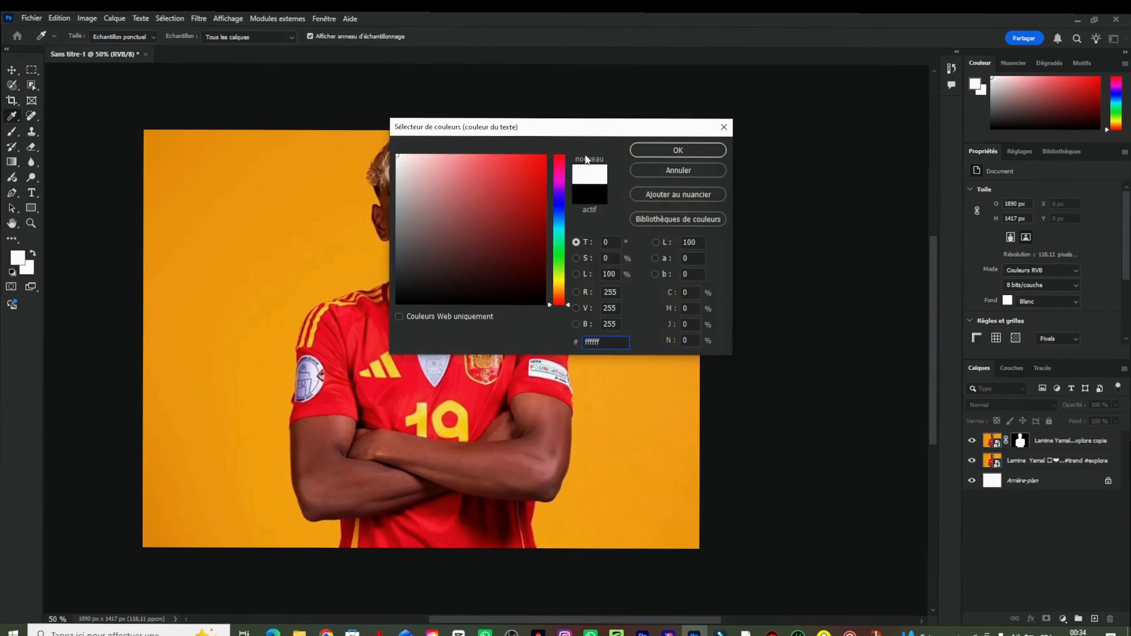
{"action": "left_click", "coordinate": [675, 151]}
{"action": "left_click", "coordinate": [218, 288]}
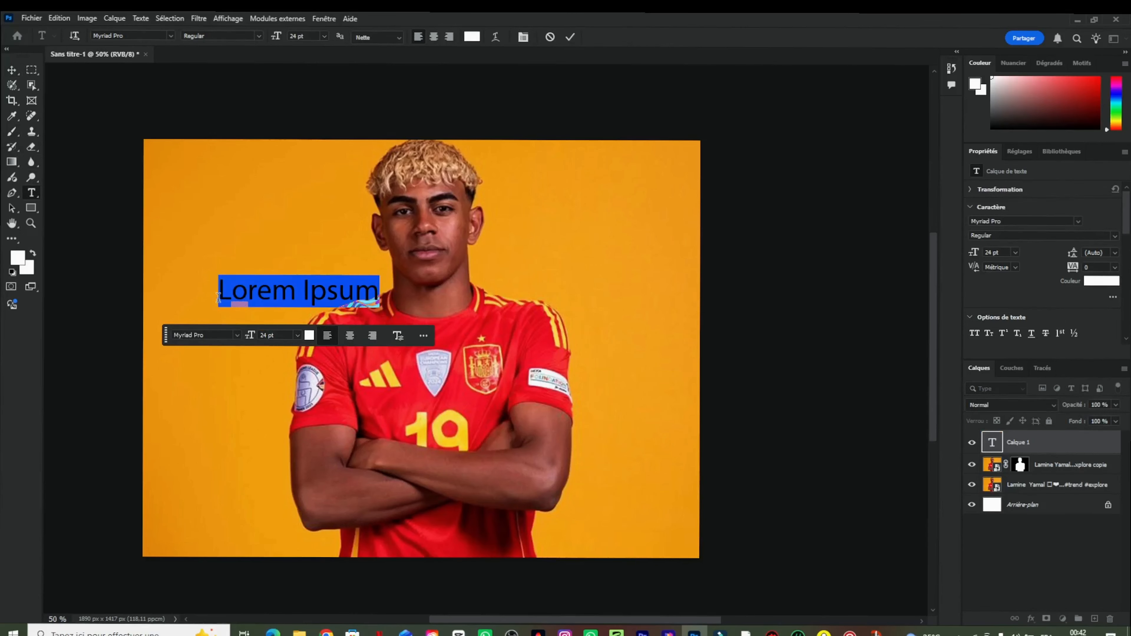
{"action": "key", "text": "BackSpace"}
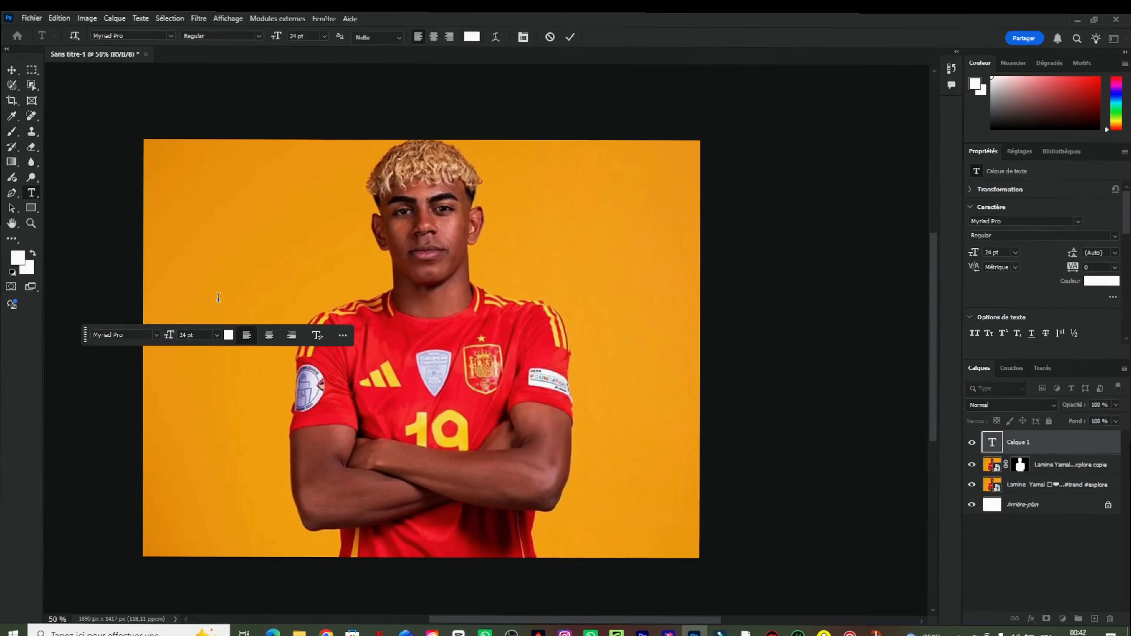
{"action": "type", "text": "LAMINE "}
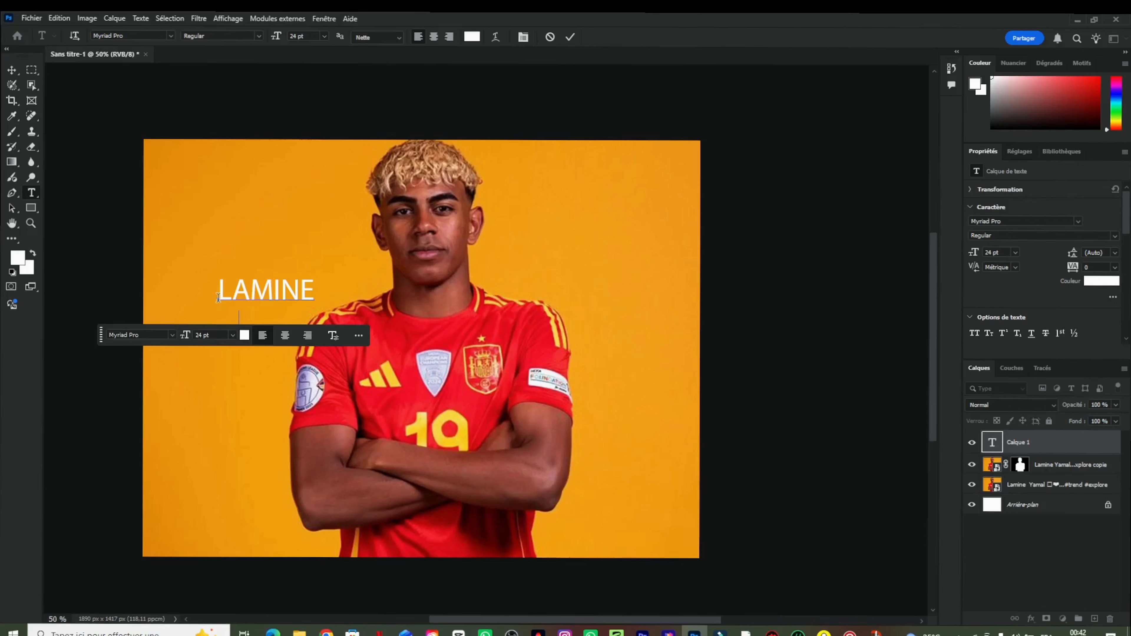
{"action": "type", "text": "YAMAL"}
{"action": "left_click", "coordinate": [571, 37]}
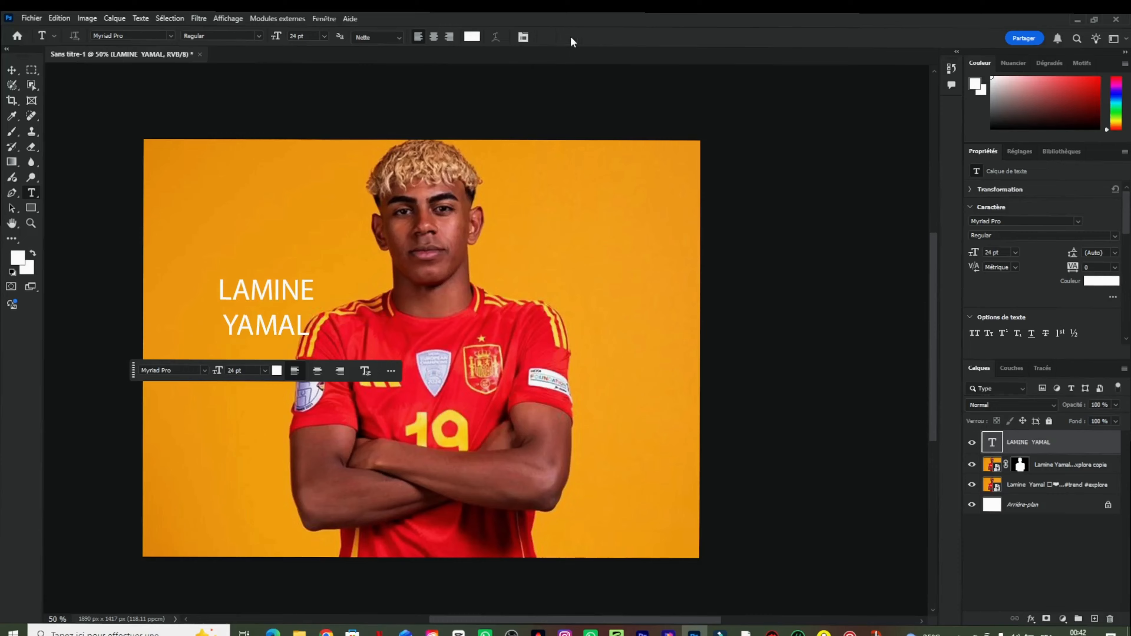
- Enlarge the LAMINE YAMAL text in bold to about 109 pt across the player's torso and apply the transformation
{"action": "left_click", "coordinate": [10, 71]}
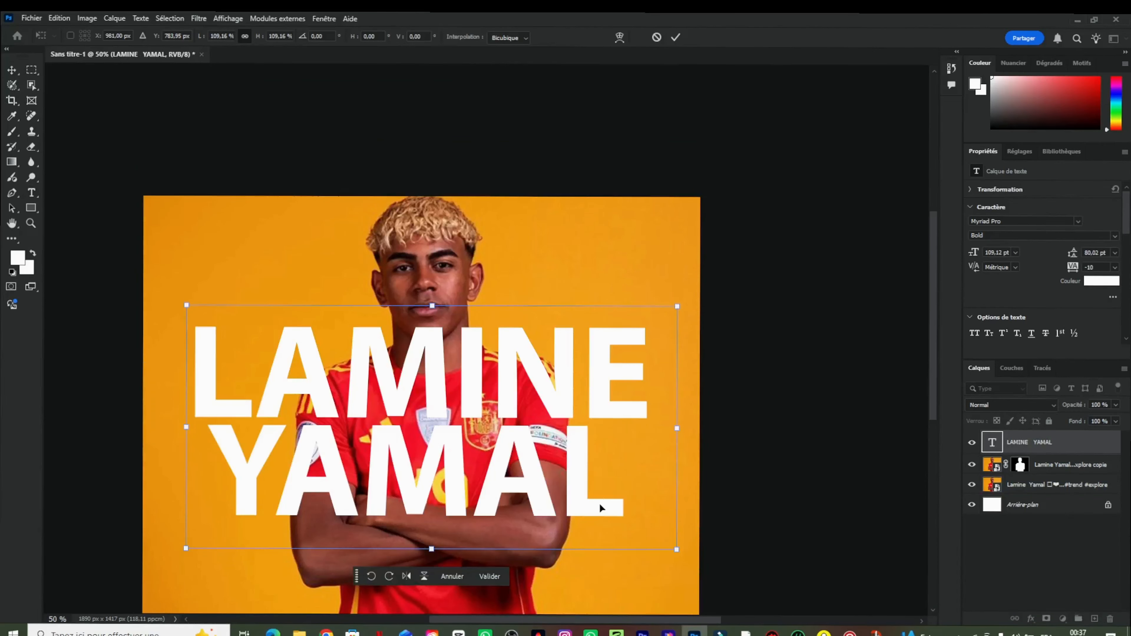
{"action": "scroll", "coordinate": [600, 508], "scroll_direction": "down", "scroll_amount": 2}
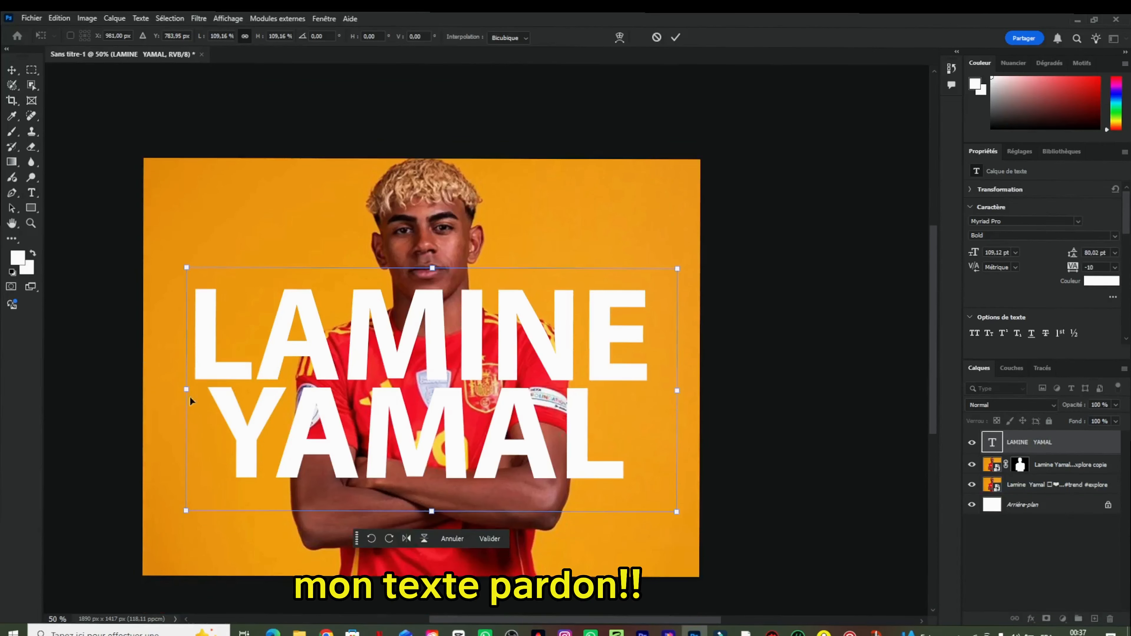
{"action": "left_click", "coordinate": [677, 40]}
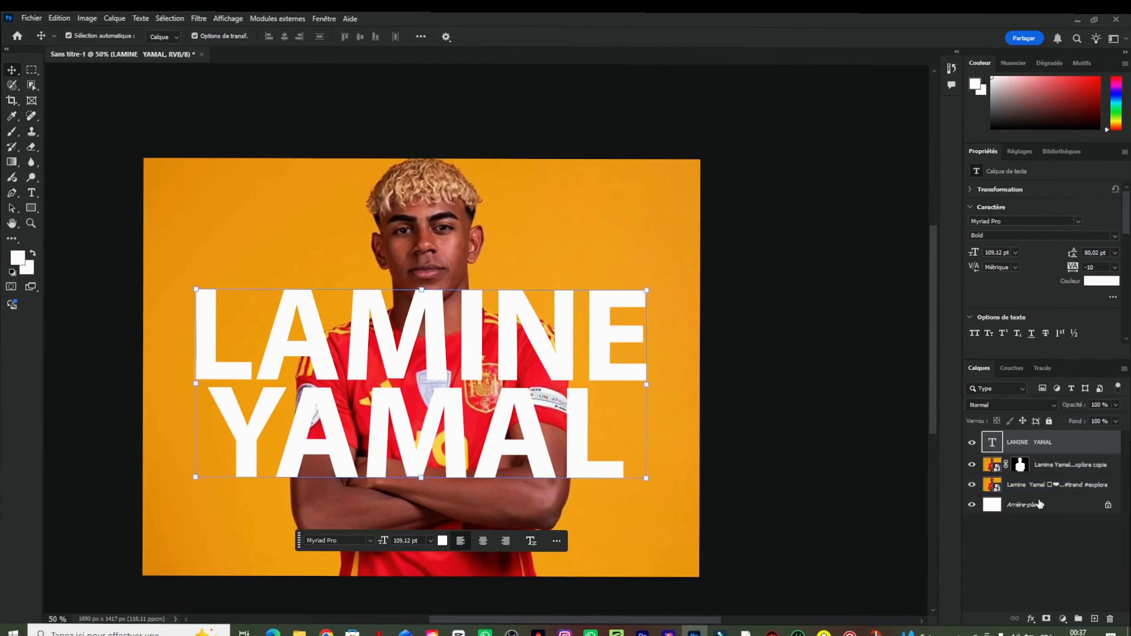
- Duplicate the text layer and move the original text layer directly beneath the cutout player layer
{"action": "key", "text": "ctrl"}
{"action": "key", "text": "ctrl+j"}
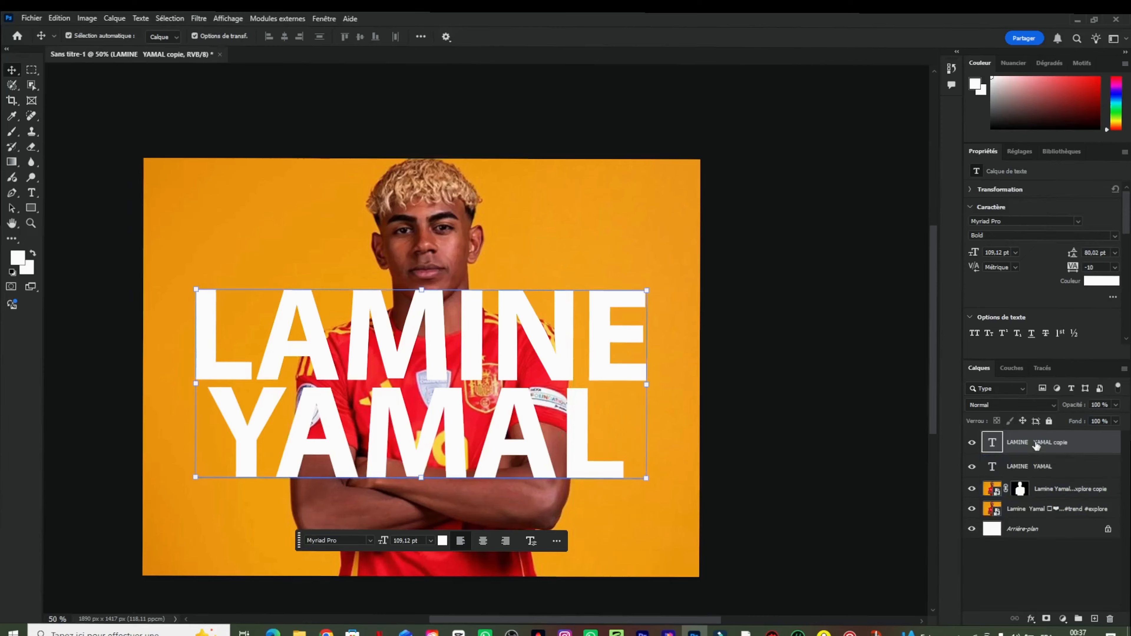
{"action": "left_click_drag", "start_coordinate": [1047, 462], "coordinate": [1048, 503]}
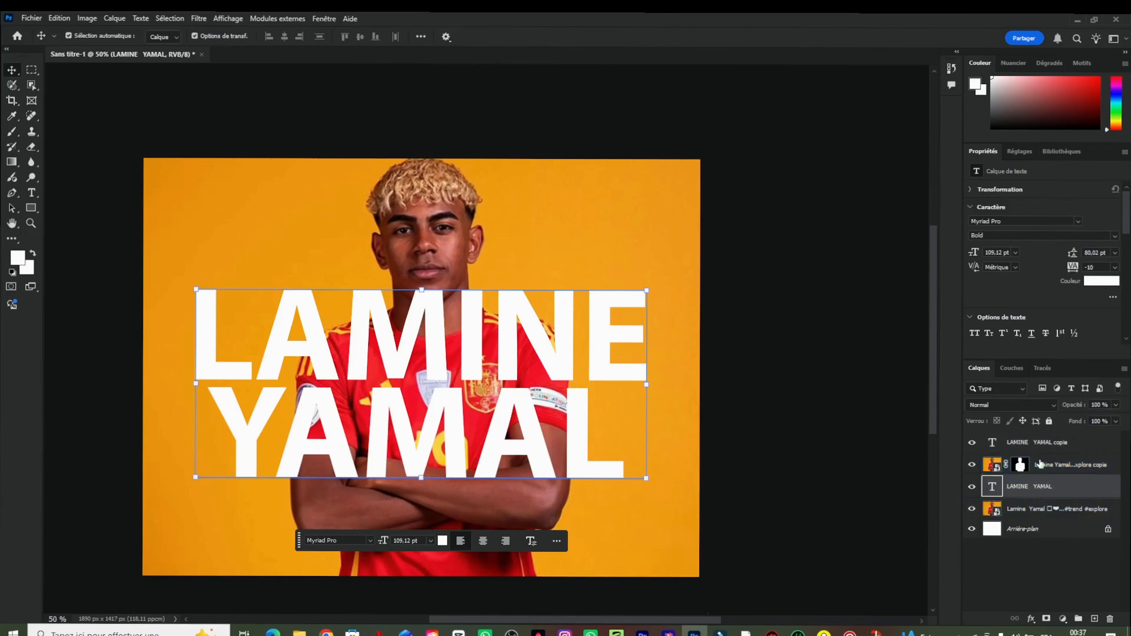
- Add a white 29 px inside stroke to the text copy above the cutout and set that layer's fill to 0%
{"action": "left_click", "coordinate": [1037, 446]}
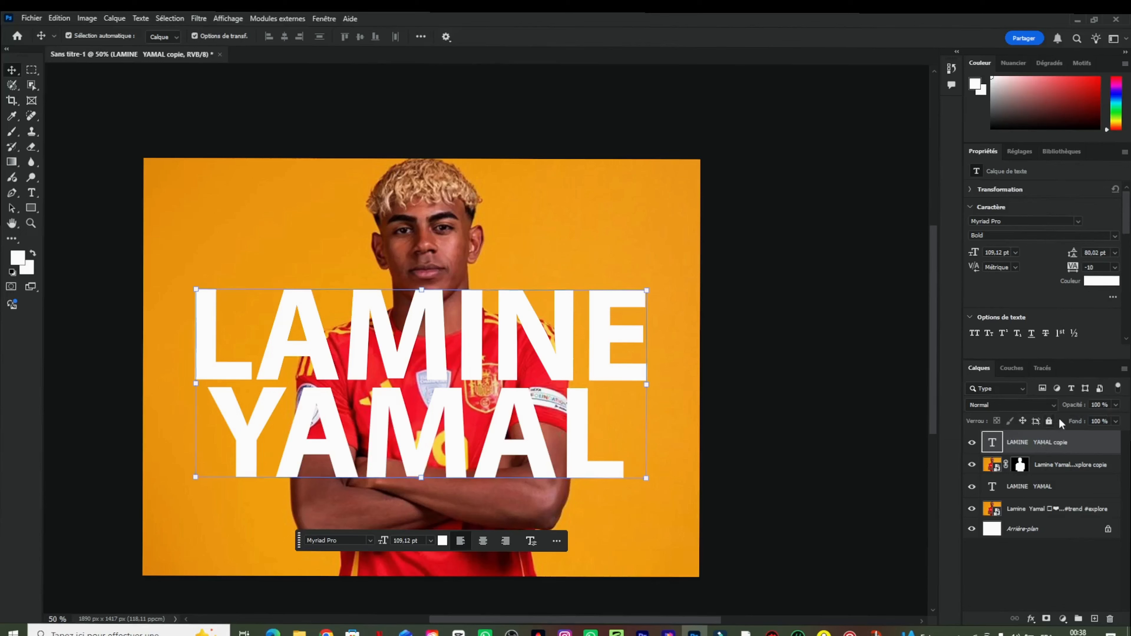
{"action": "left_click", "coordinate": [1030, 620]}
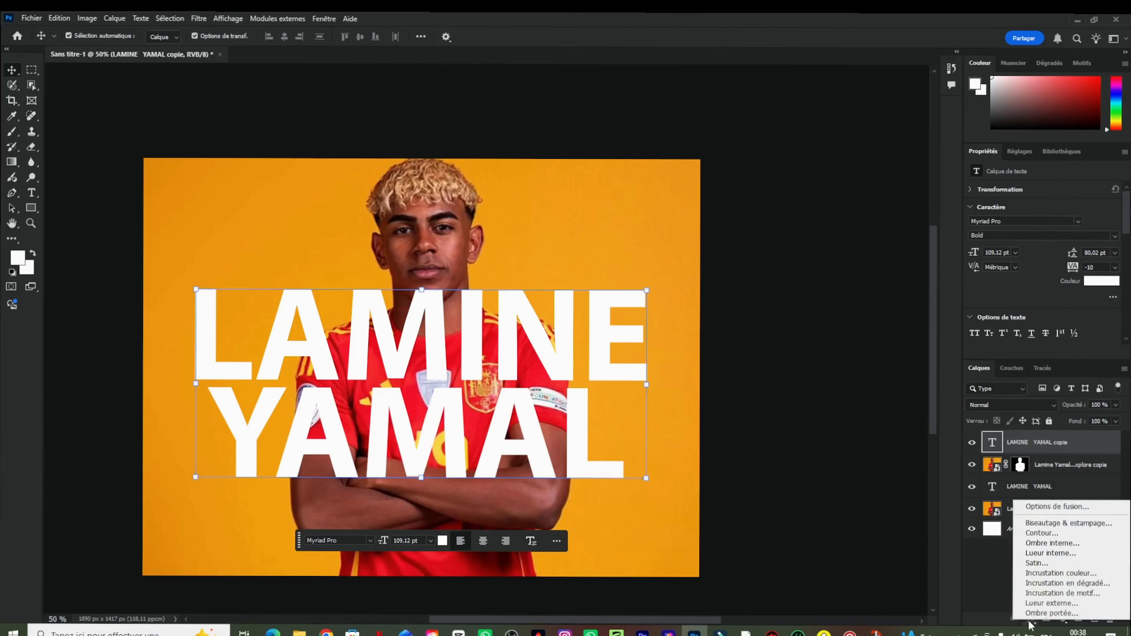
{"action": "left_click", "coordinate": [1045, 533]}
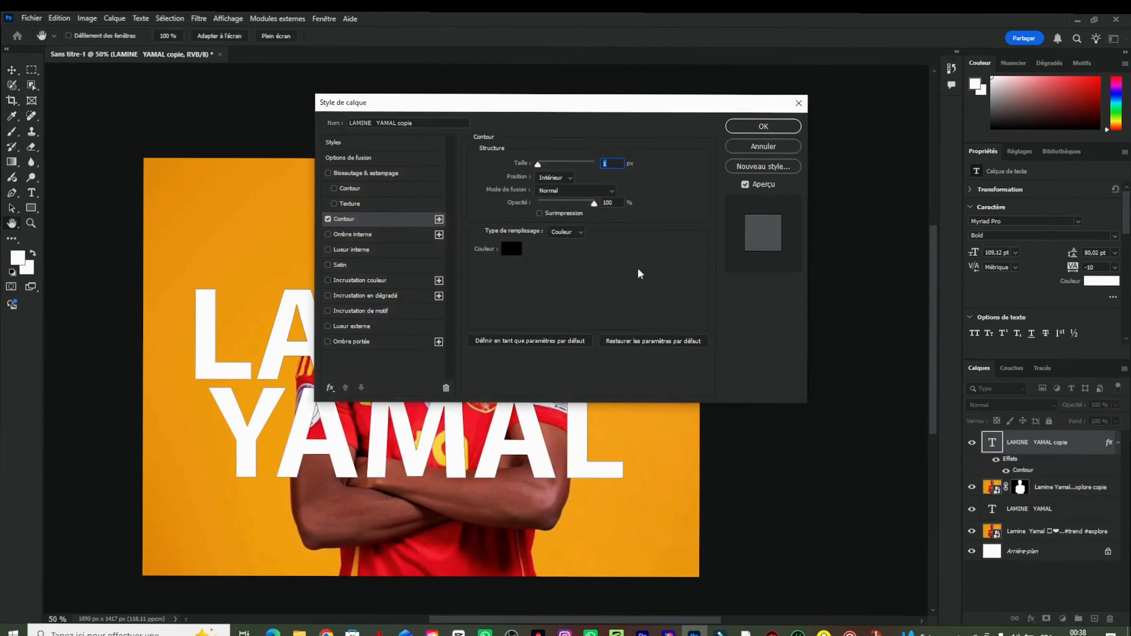
{"action": "left_click", "coordinate": [511, 249]}
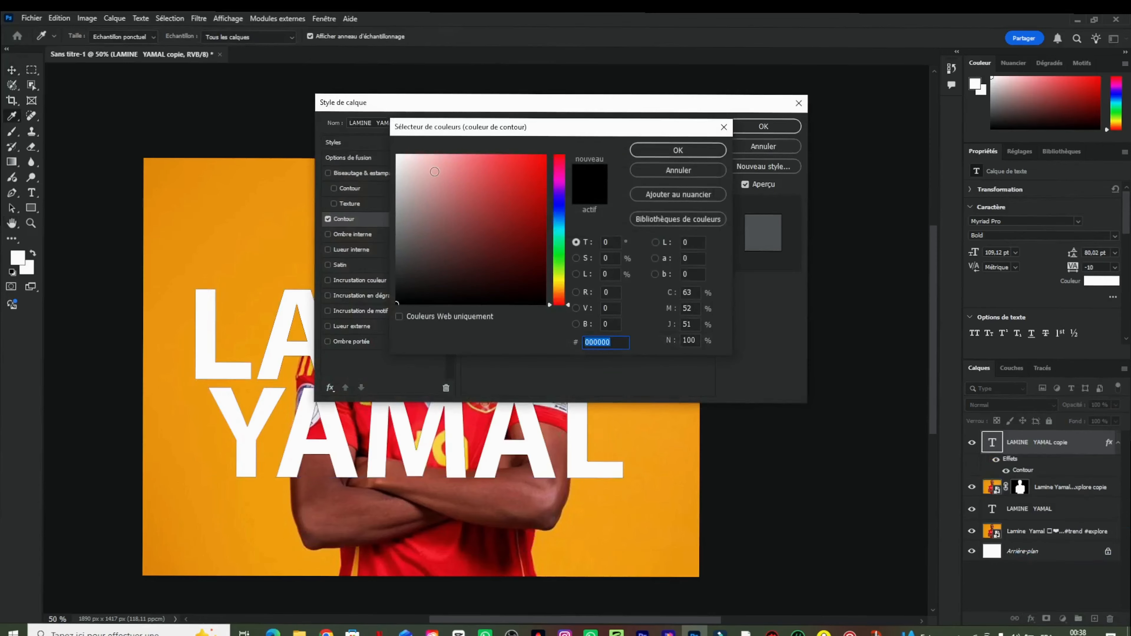
{"action": "left_click", "coordinate": [390, 154]}
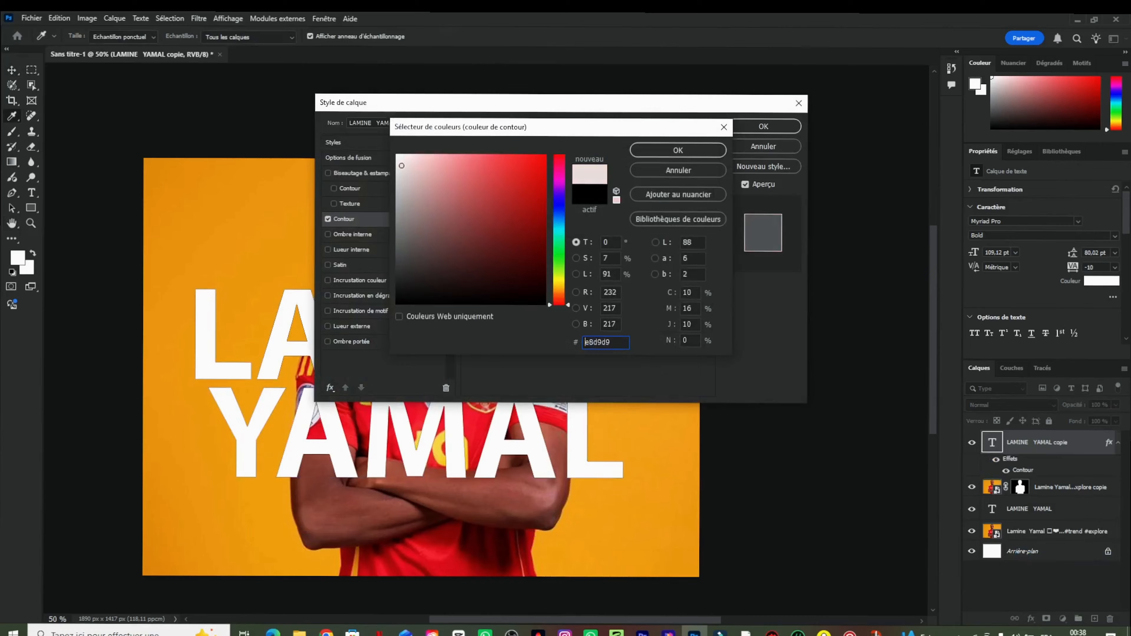
{"action": "left_click", "coordinate": [696, 151]}
{"action": "left_click_drag", "start_coordinate": [544, 162], "coordinate": [548, 164]}
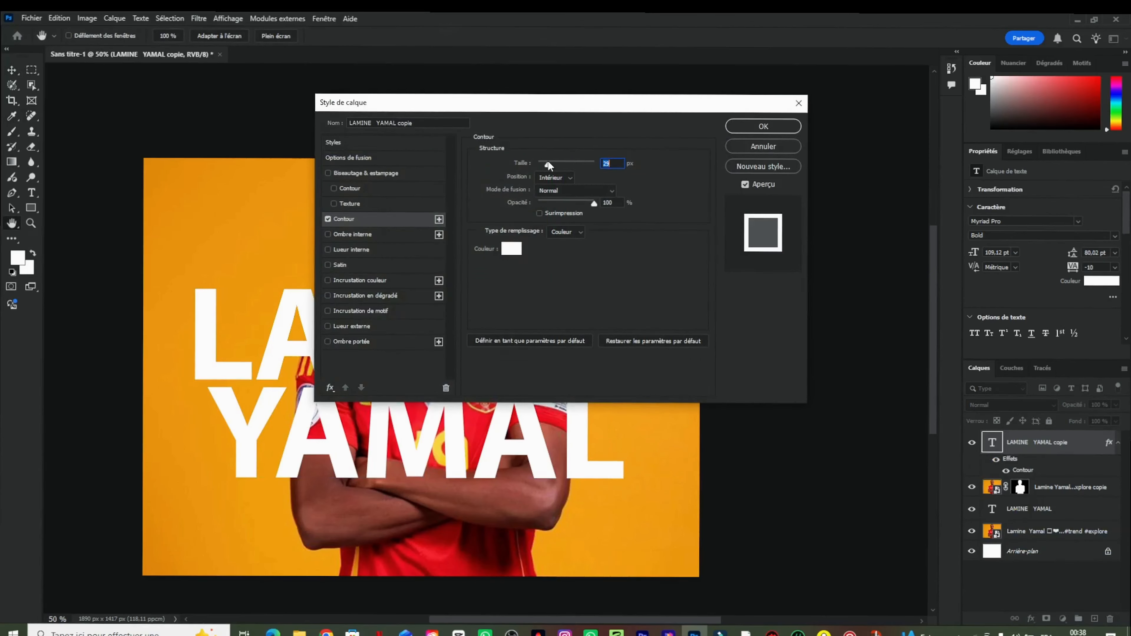
{"action": "left_click", "coordinate": [739, 129]}
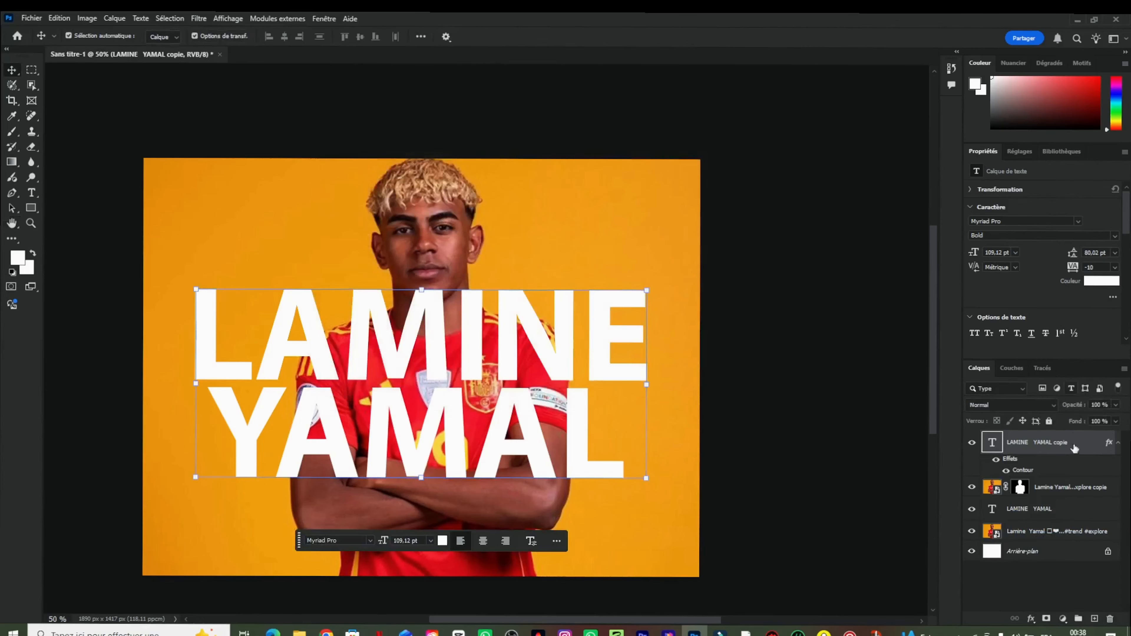
{"action": "left_click", "coordinate": [1115, 422]}
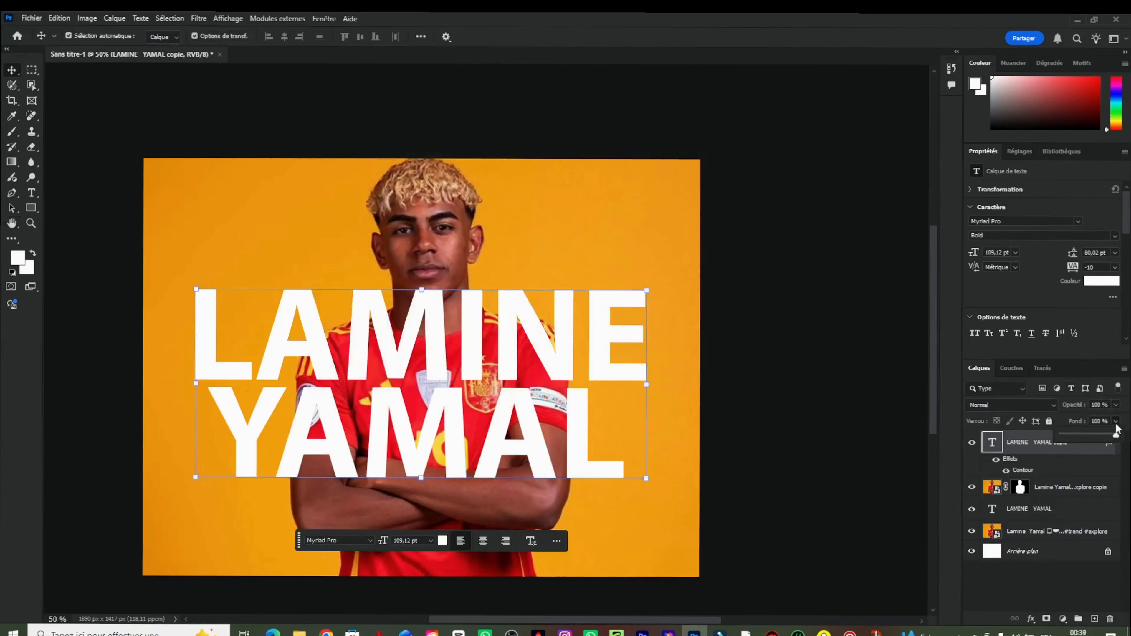
{"action": "mouse_move", "coordinate": [1113, 436]}
{"action": "left_mouse_down"}
{"action": "mouse_move", "coordinate": [1039, 452]}
{"action": "mouse_move", "coordinate": [1069, 441]}
{"action": "left_mouse_up"}
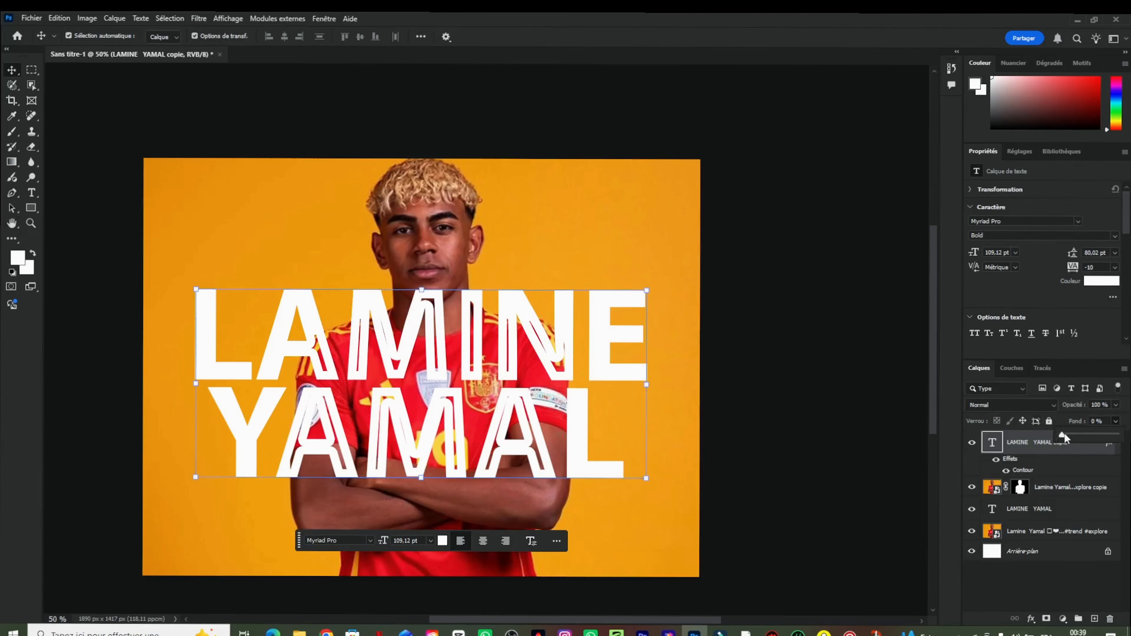
- Reduce the inside stroke on the LAMINE YAMAL text copy to 3 px and apply the layer style
{"action": "left_click", "coordinate": [1033, 617]}
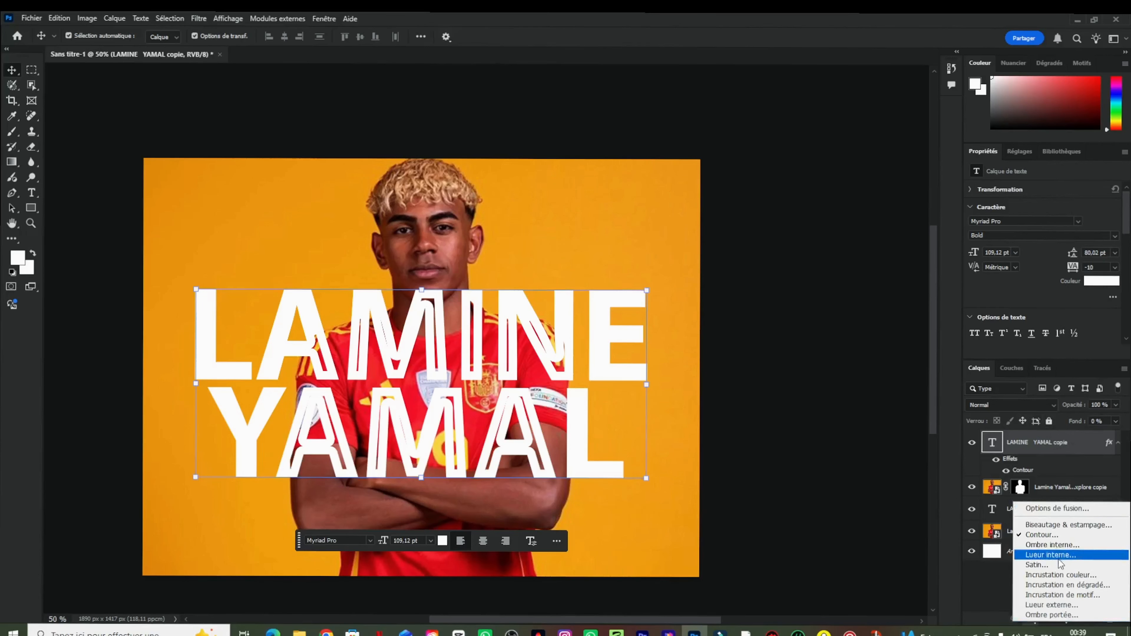
{"action": "left_click", "coordinate": [785, 406]}
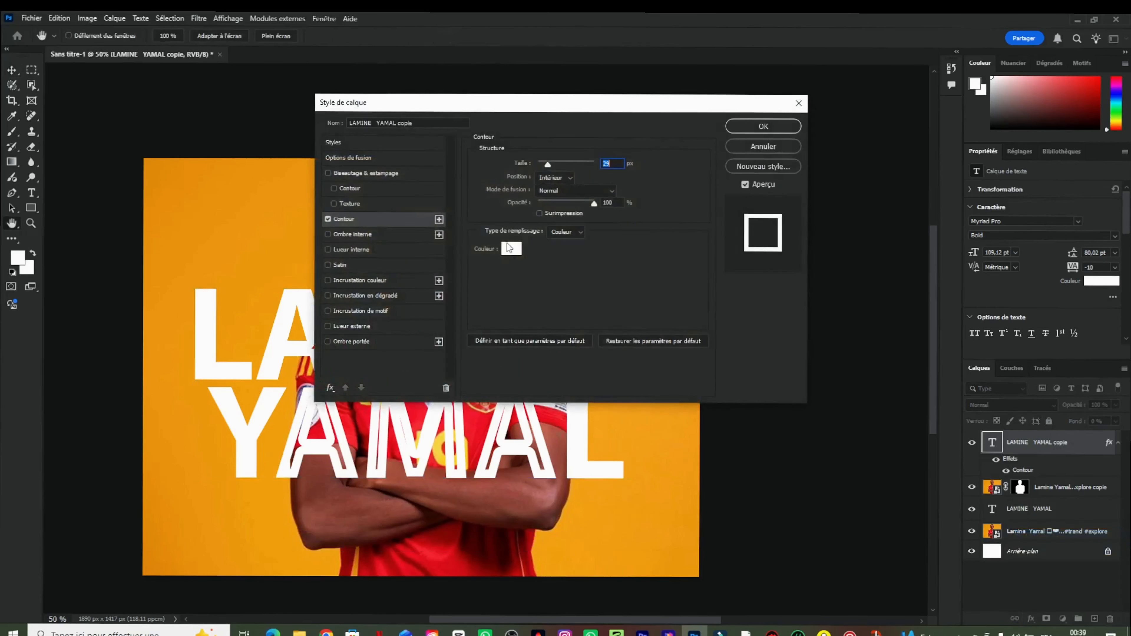
{"action": "left_click", "coordinate": [542, 164]}
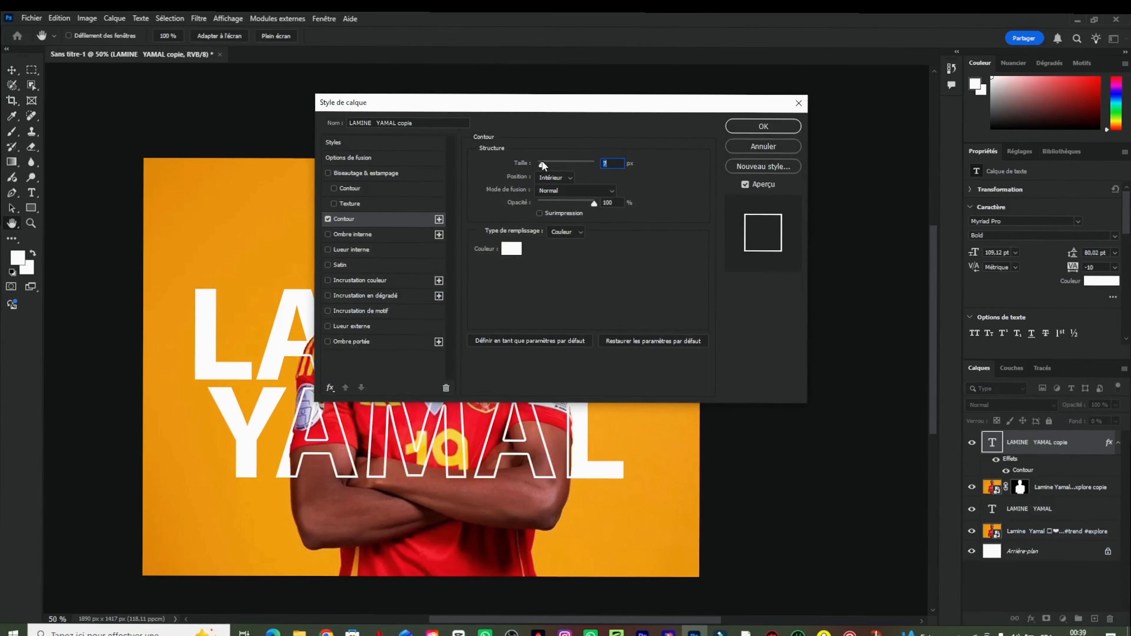
{"action": "left_click_drag", "start_coordinate": [542, 165], "coordinate": [539, 168]}
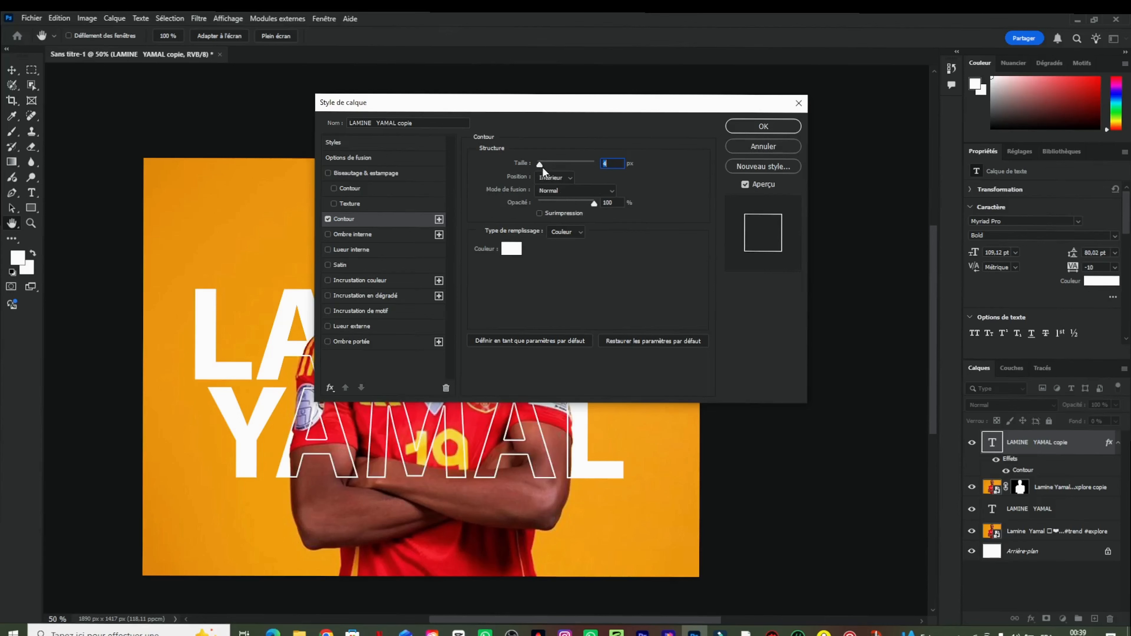
{"action": "left_click_drag", "start_coordinate": [542, 166], "coordinate": [540, 165]}
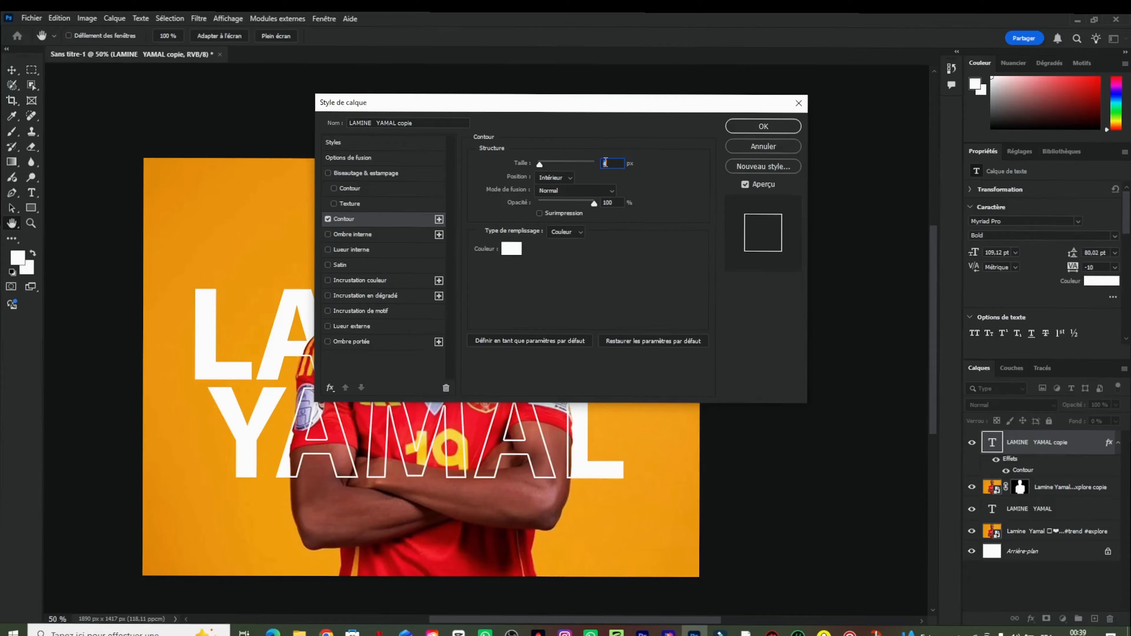
{"action": "type", "text": "4"}
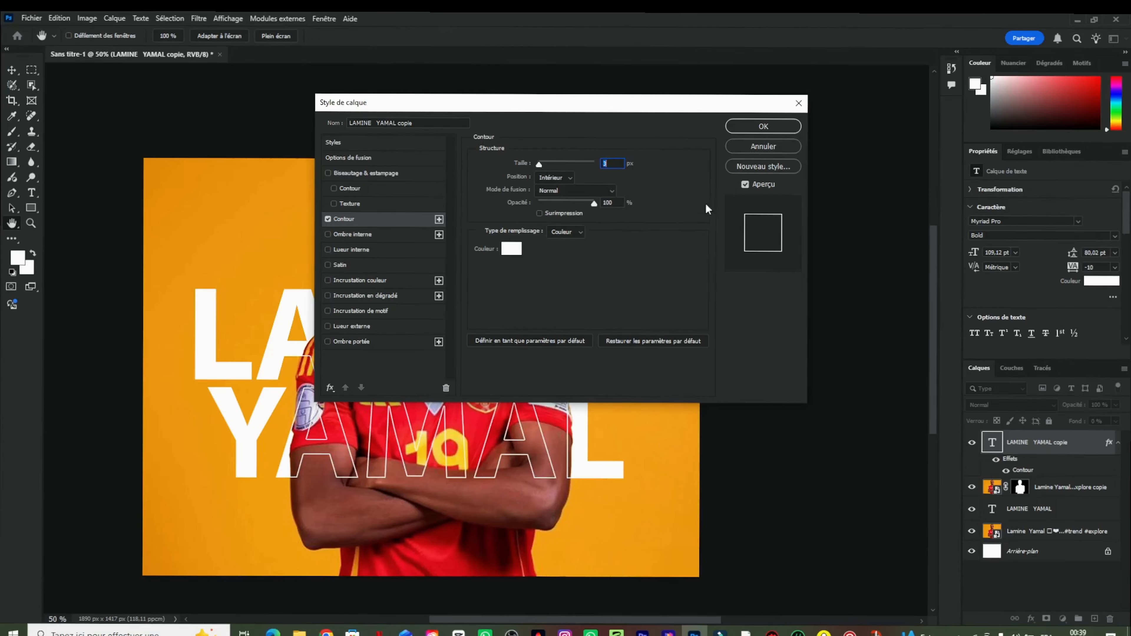
{"action": "left_click", "coordinate": [751, 129]}
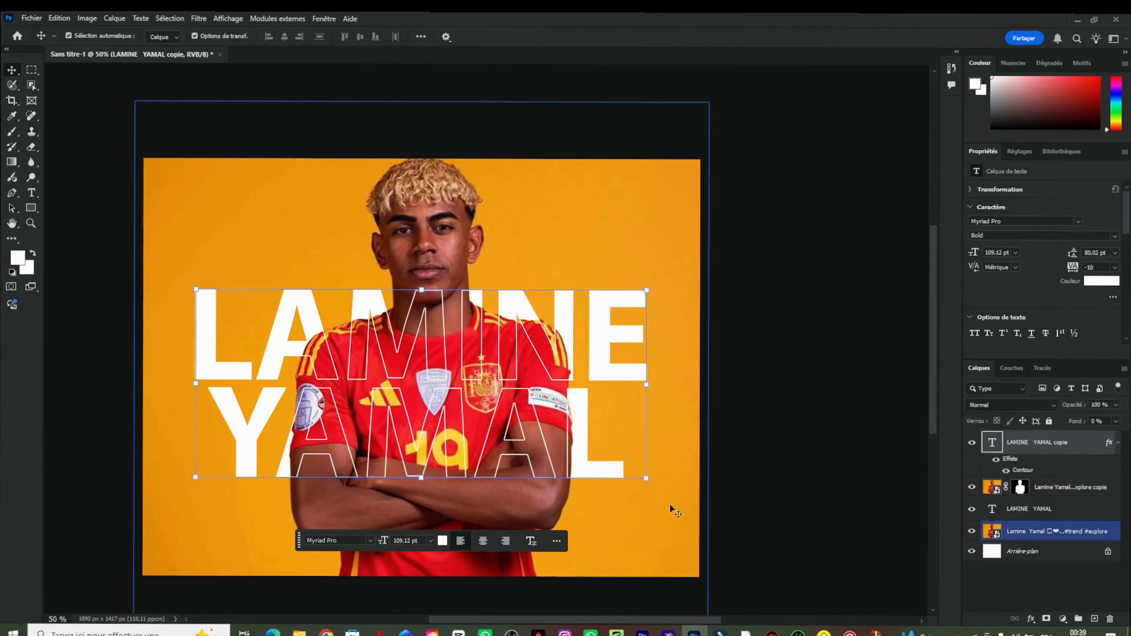
- Link the outlined LAMINE YAMAL text copy with the solid LAMINE YAMAL text layer beneath the cutout
{"action": "left_click", "coordinate": [1046, 509]}
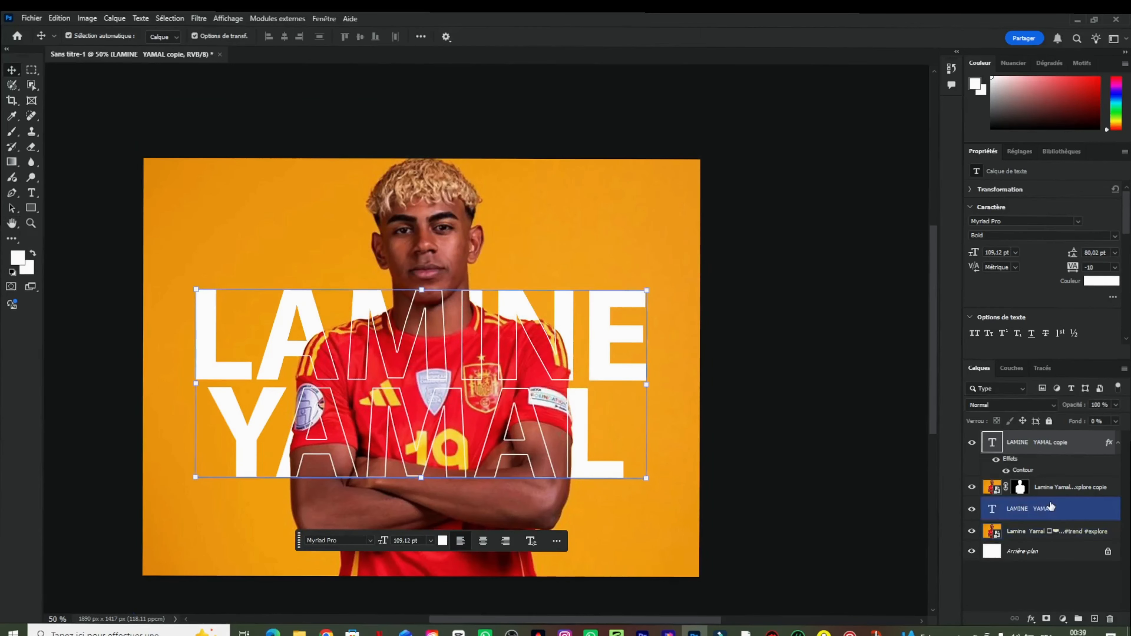
{"action": "left_click", "coordinate": [1044, 518], "text": "ctrl"}
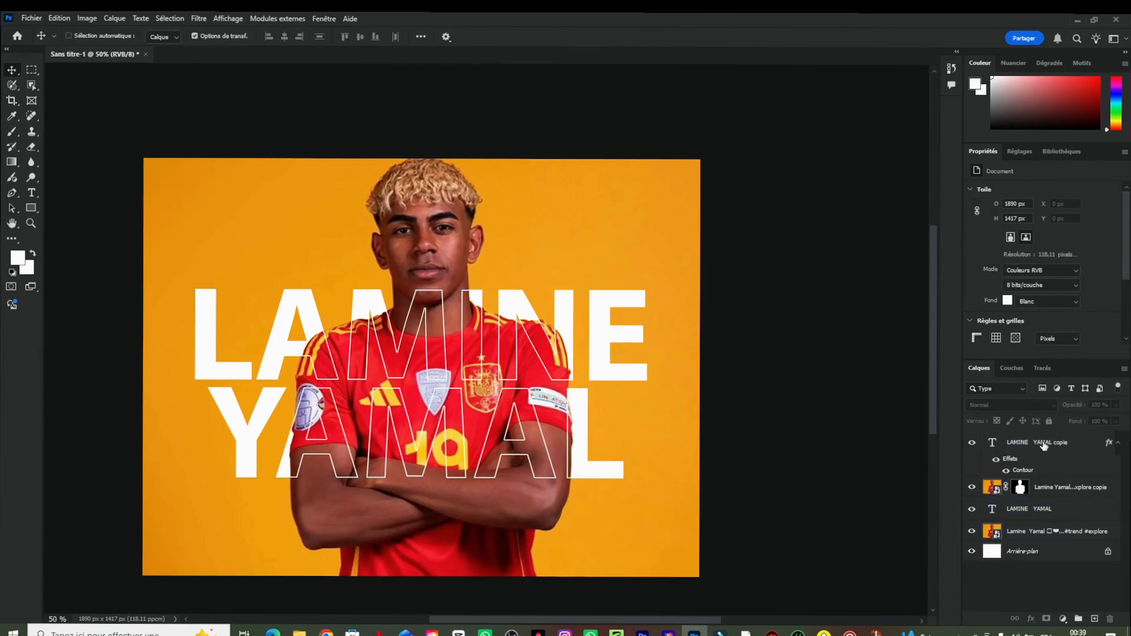
{"action": "left_click", "coordinate": [1034, 510], "text": "ctrl"}
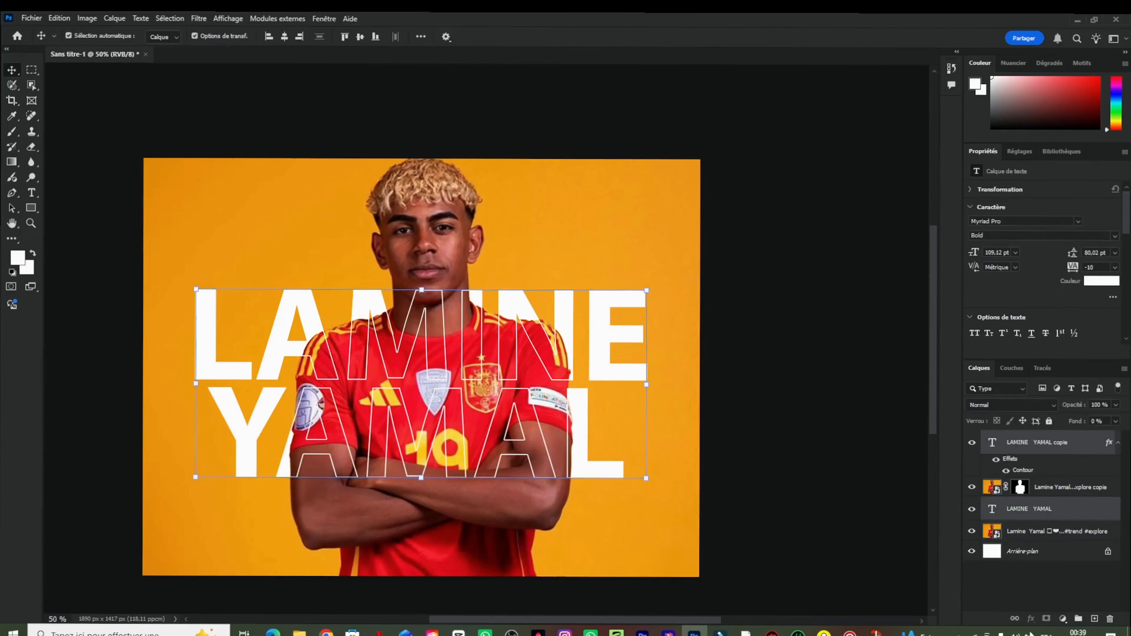
{"action": "left_click", "coordinate": [1015, 619]}
{"action": "left_click", "coordinate": [1022, 575]}
- Scale the linked text layers to about 115% and centre them horizontally on the canvas, across the player's torso
{"action": "left_click", "coordinate": [605, 396]}
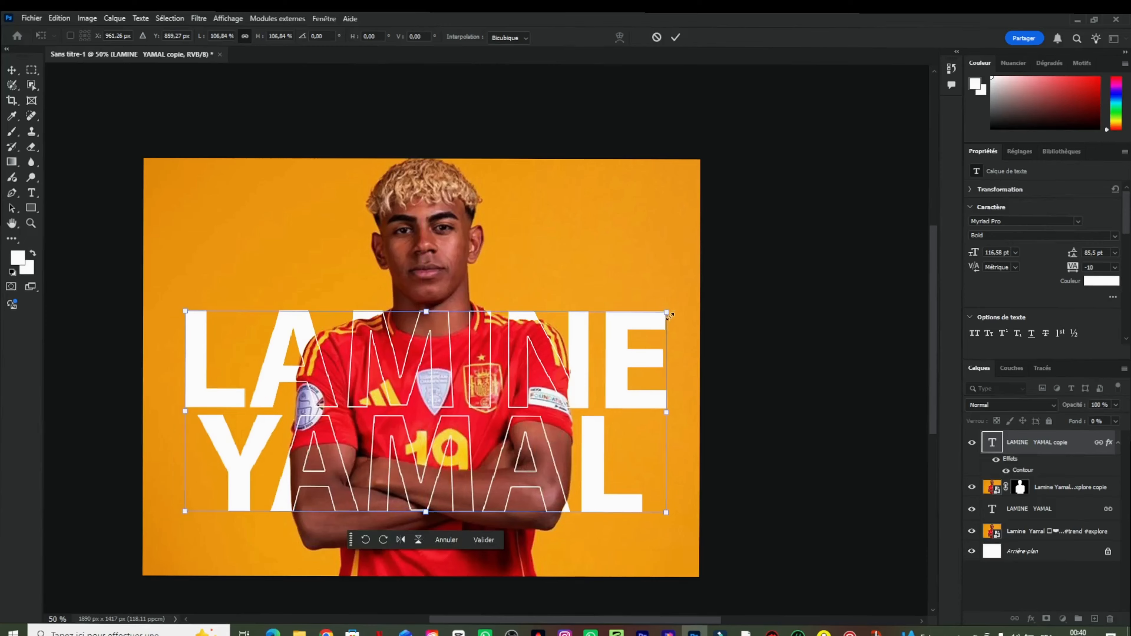
{"action": "mouse_move", "coordinate": [664, 318]}
{"action": "left_mouse_down"}
{"action": "mouse_move", "coordinate": [593, 348]}
{"action": "mouse_move", "coordinate": [672, 309]}
{"action": "left_mouse_up"}
{"action": "left_click_drag", "start_coordinate": [187, 308], "coordinate": [152, 295]}
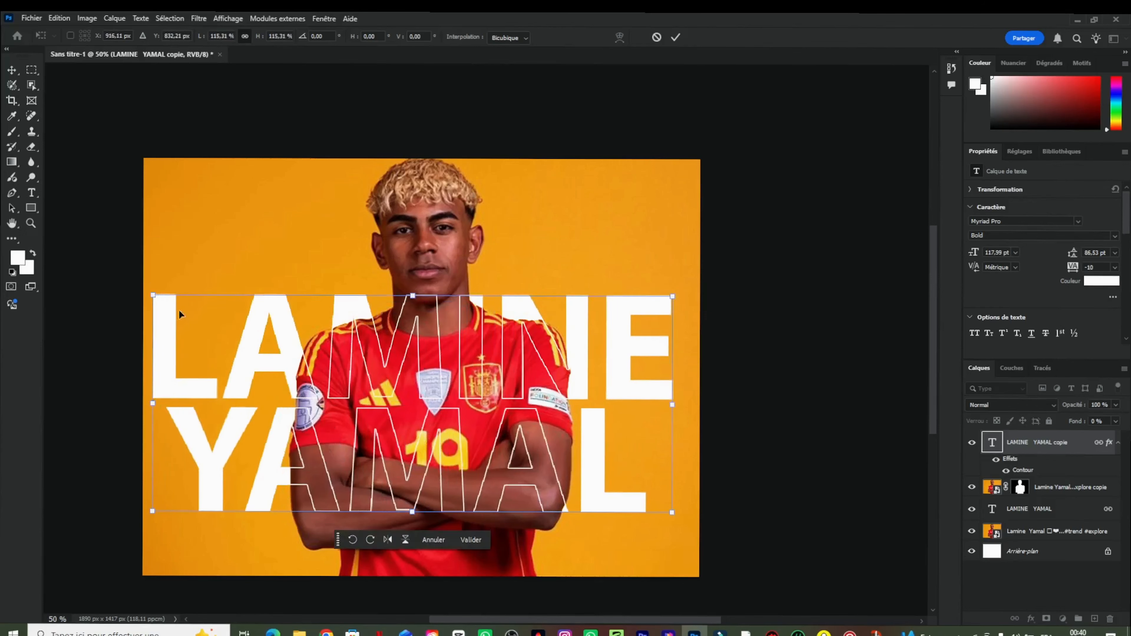
{"action": "mouse_move", "coordinate": [362, 461]}
{"action": "left_mouse_down"}
{"action": "mouse_move", "coordinate": [377, 432]}
{"action": "mouse_move", "coordinate": [357, 465]}
{"action": "mouse_move", "coordinate": [371, 462]}
{"action": "left_mouse_up"}
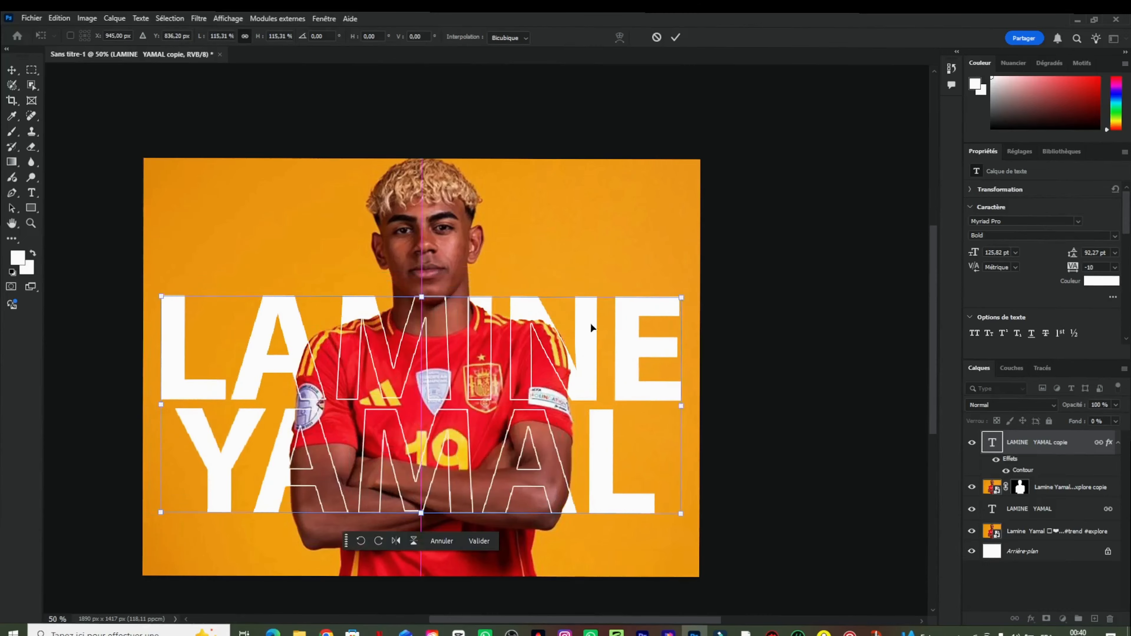